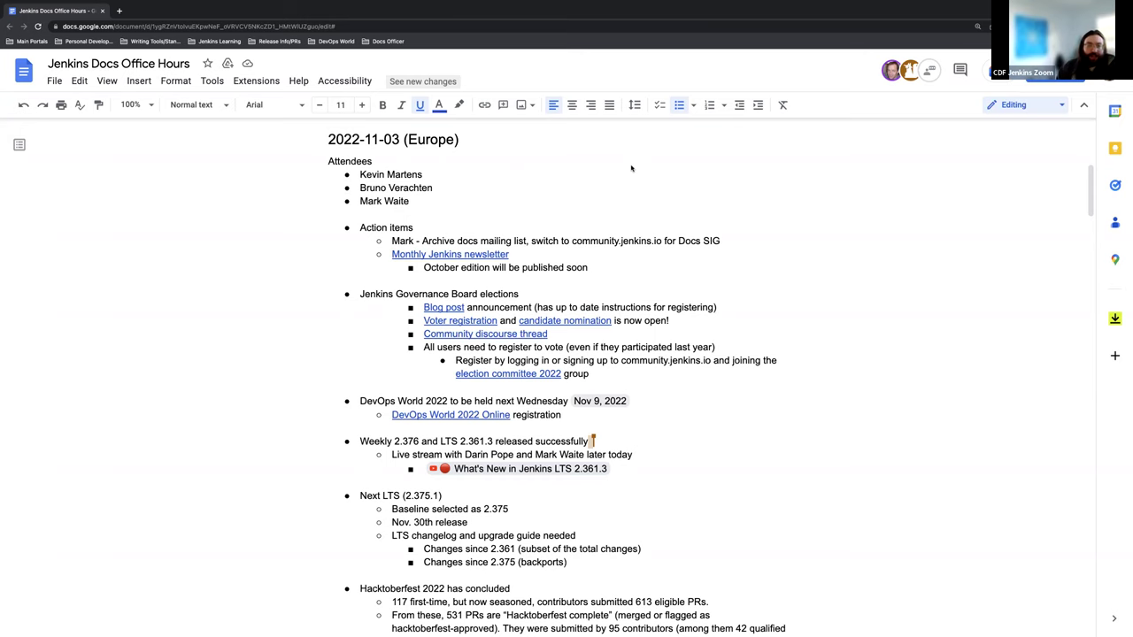
Read down through the September 2022 newsletter post on the Jenkins blog
scroll(672, 173, down, 1)
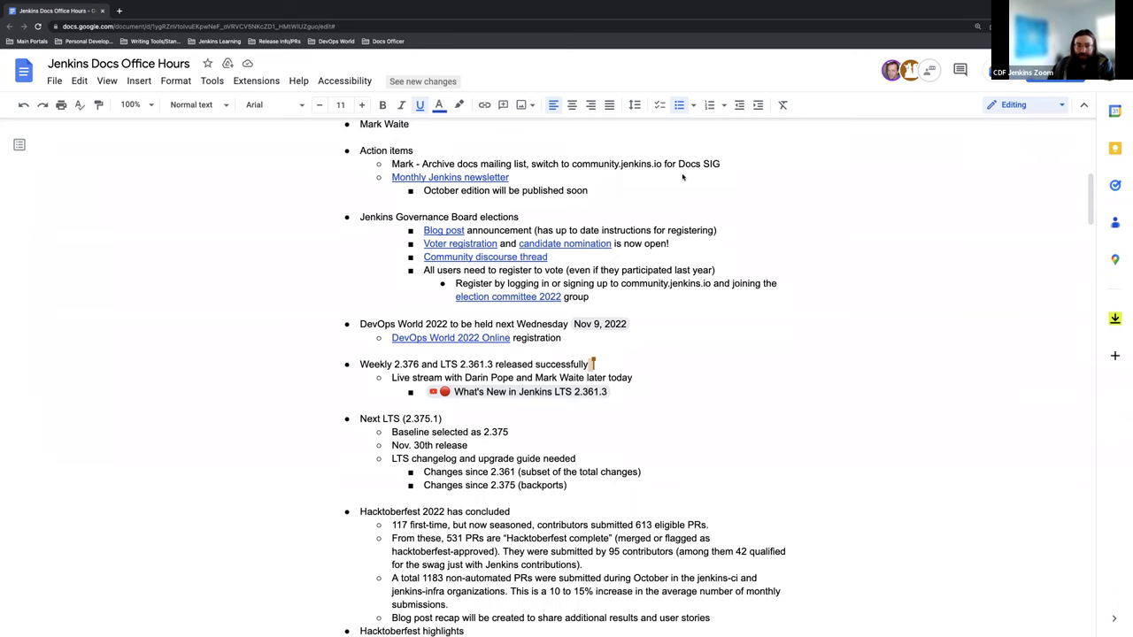
scroll(682, 177, down, 1)
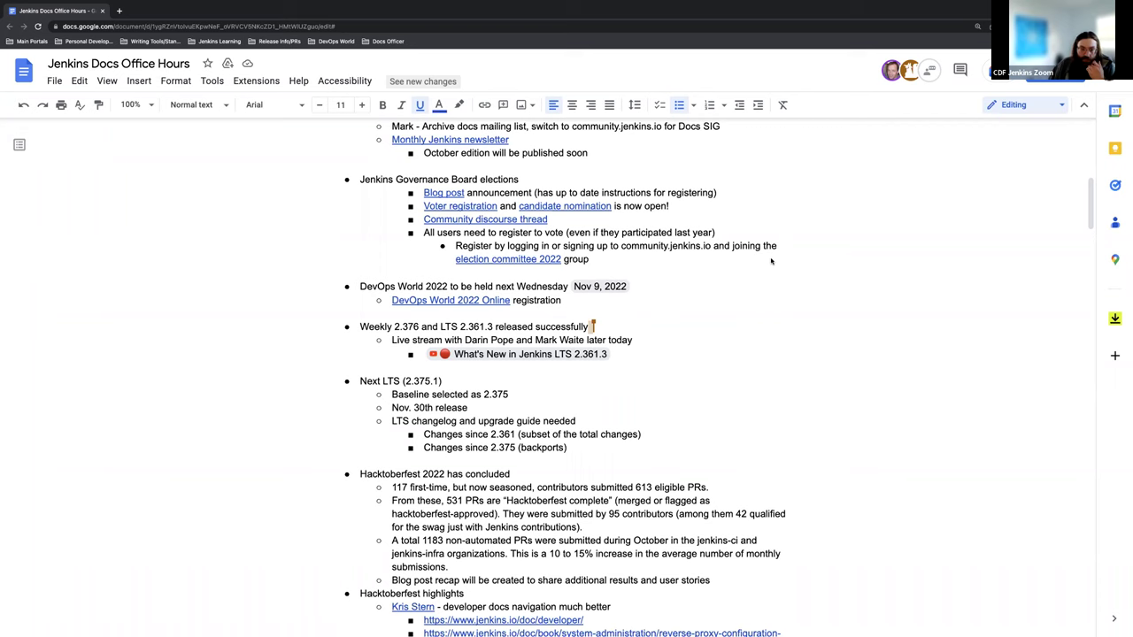
scroll(769, 204, down, 2)
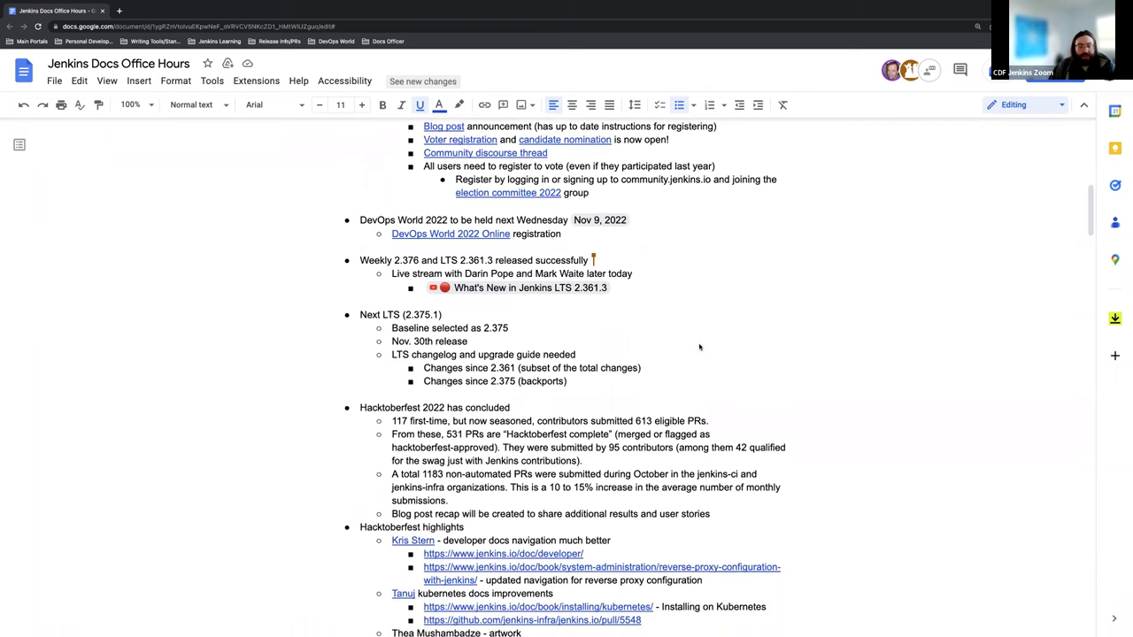
scroll(731, 345, down, 4)
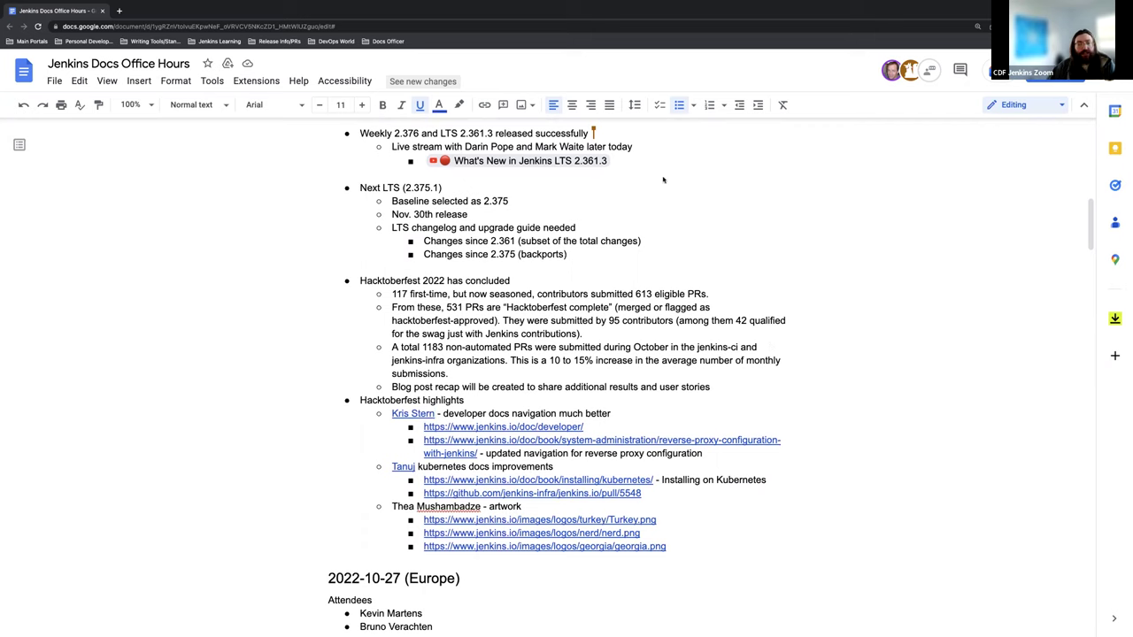
scroll(662, 204, up, 3)
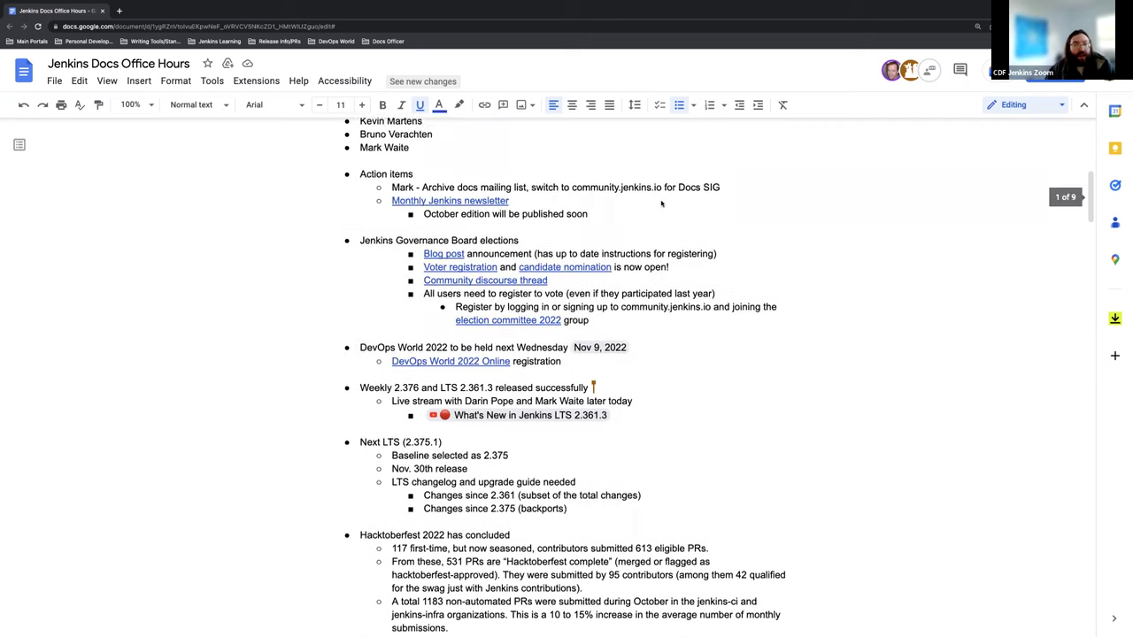
scroll(661, 204, up, 1)
scroll(827, 397, down, 1)
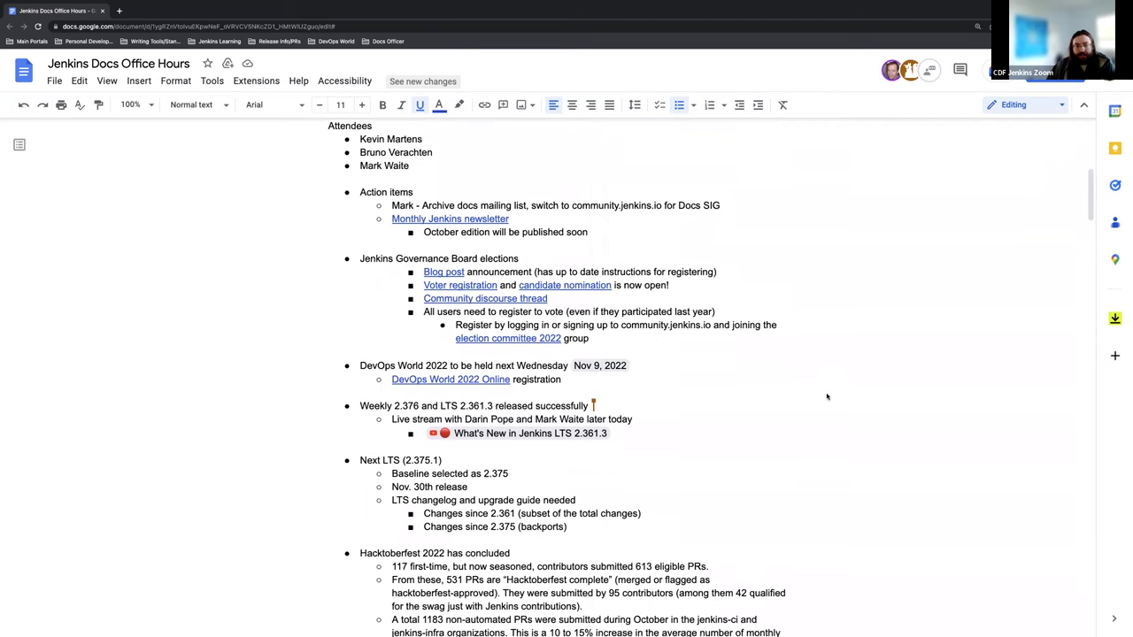
scroll(827, 397, down, 1)
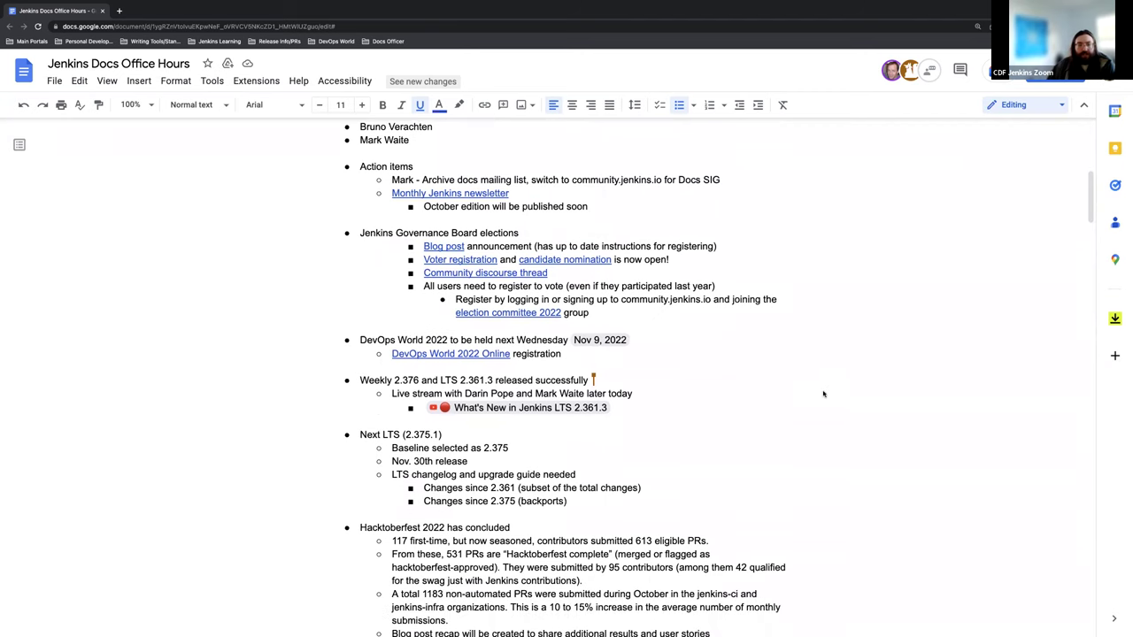
scroll(807, 382, down, 3)
scroll(807, 382, down, 1)
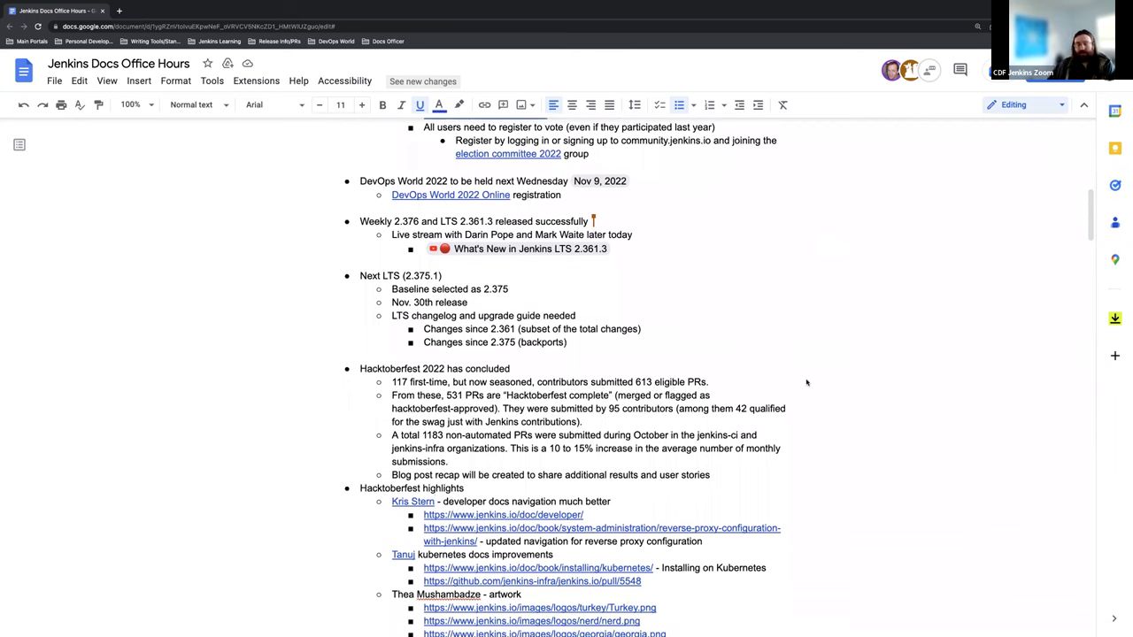
scroll(802, 374, down, 4)
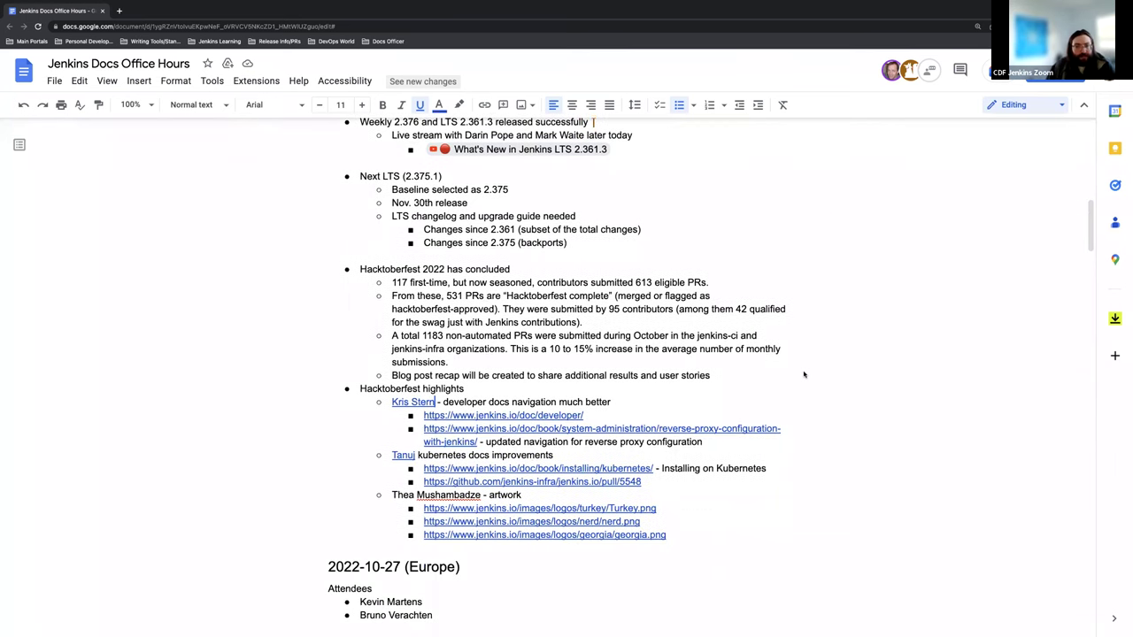
scroll(804, 374, up, 7)
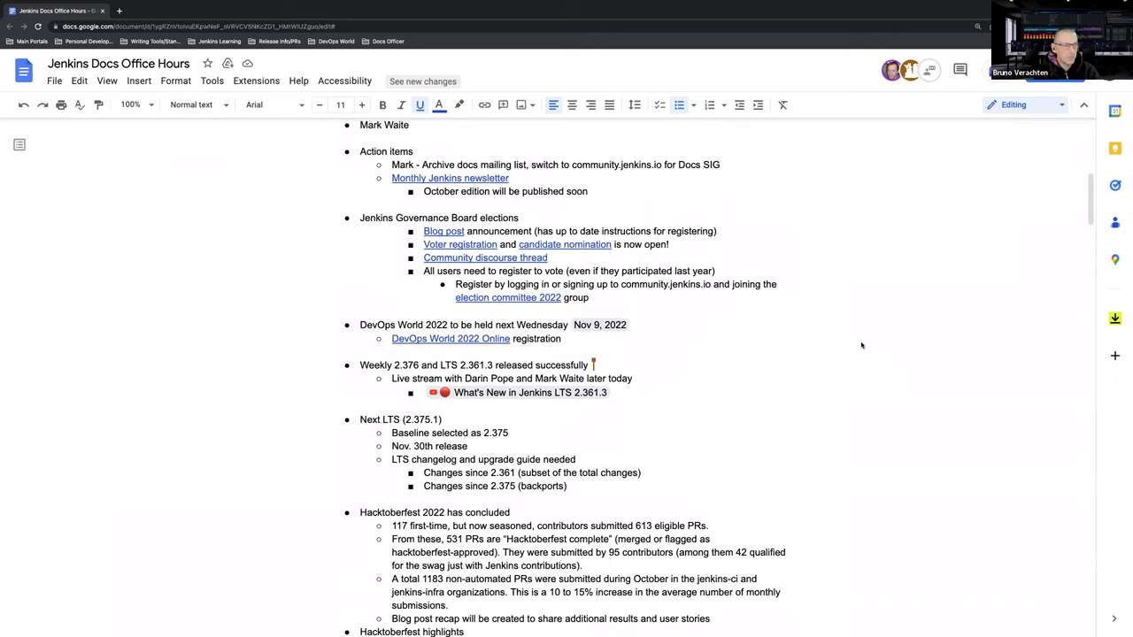
scroll(823, 274, up, 1)
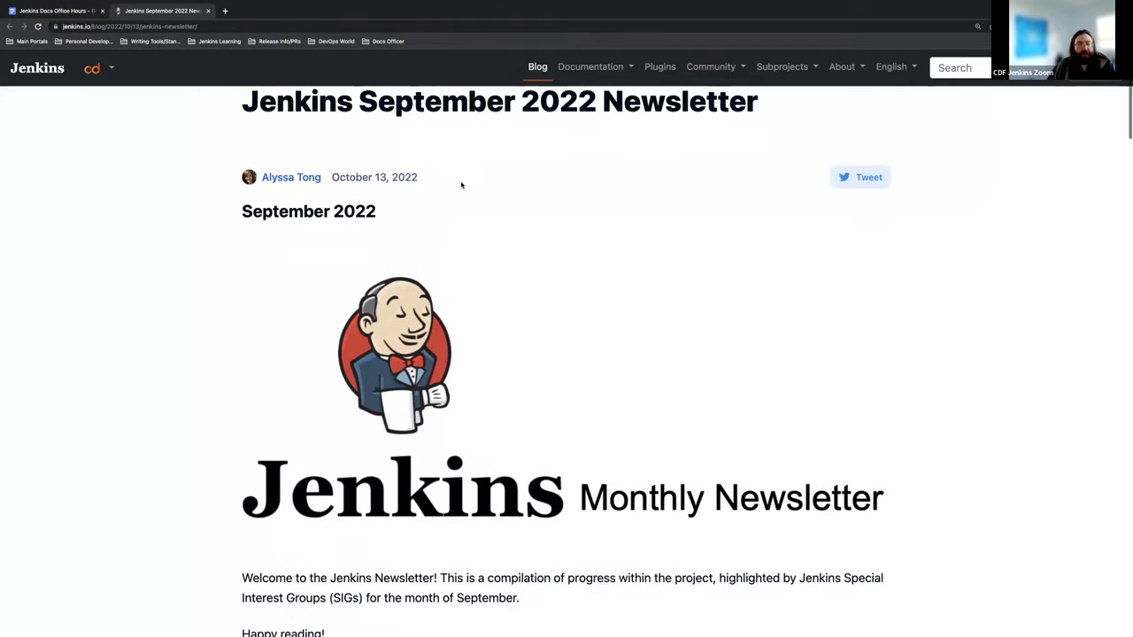
Zoom the newsletter out, finish reading it, and return to the Jenkins Docs Office Hours notes
scroll(462, 182, down, 3)
scroll(456, 180, up, 1)
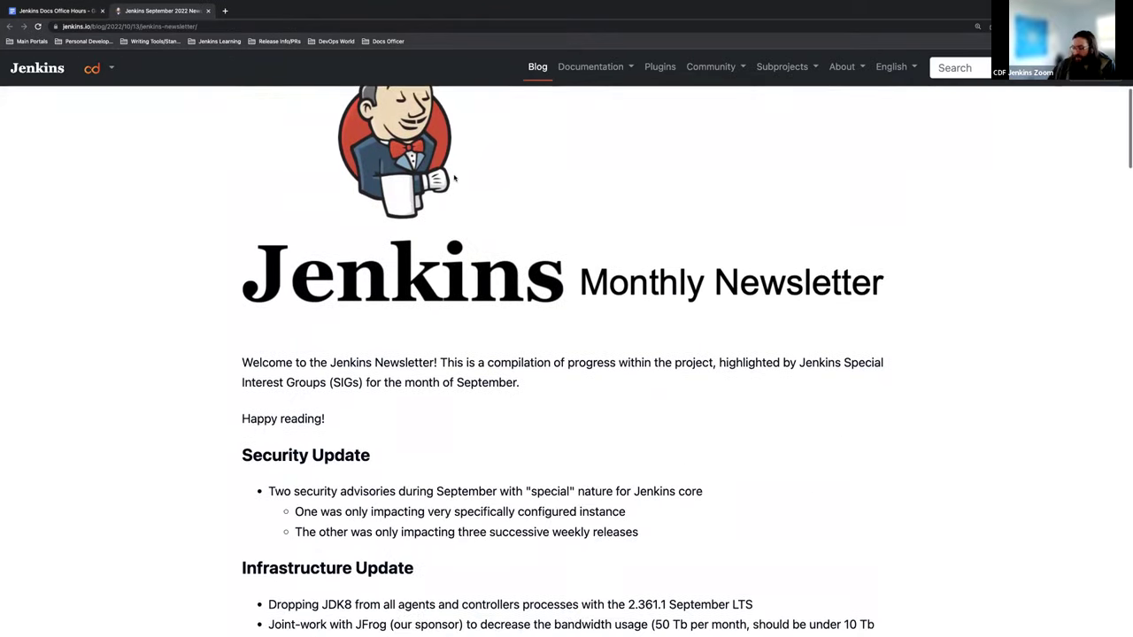
key(ctrl+minus)
scroll(478, 186, down, 3)
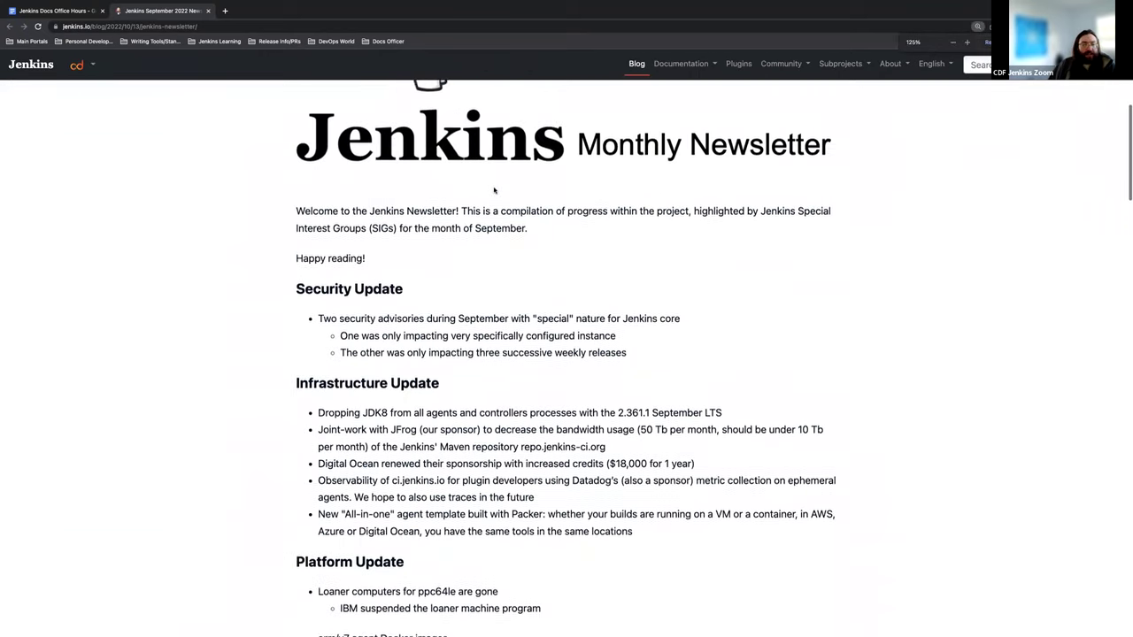
scroll(496, 191, down, 4)
scroll(496, 190, down, 2)
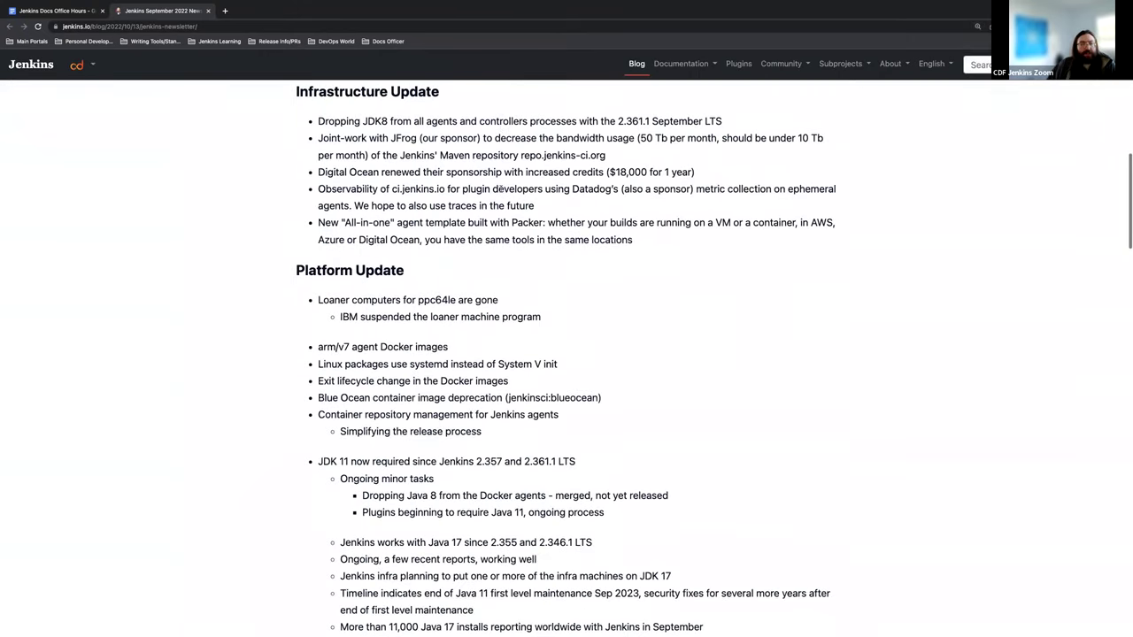
scroll(499, 189, down, 8)
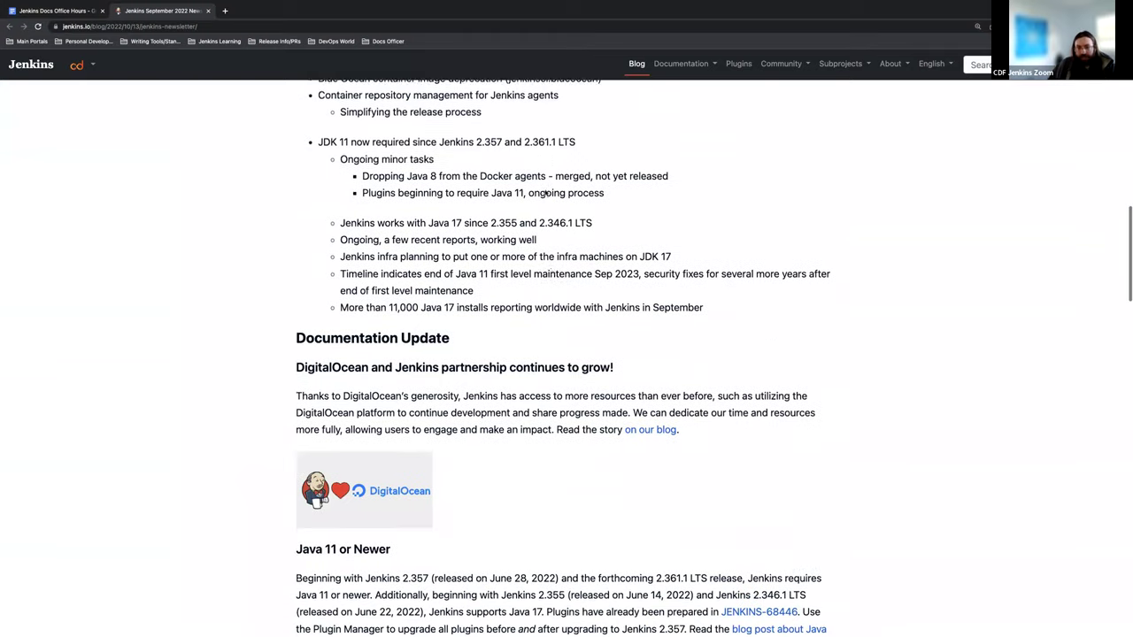
scroll(551, 195, down, 6)
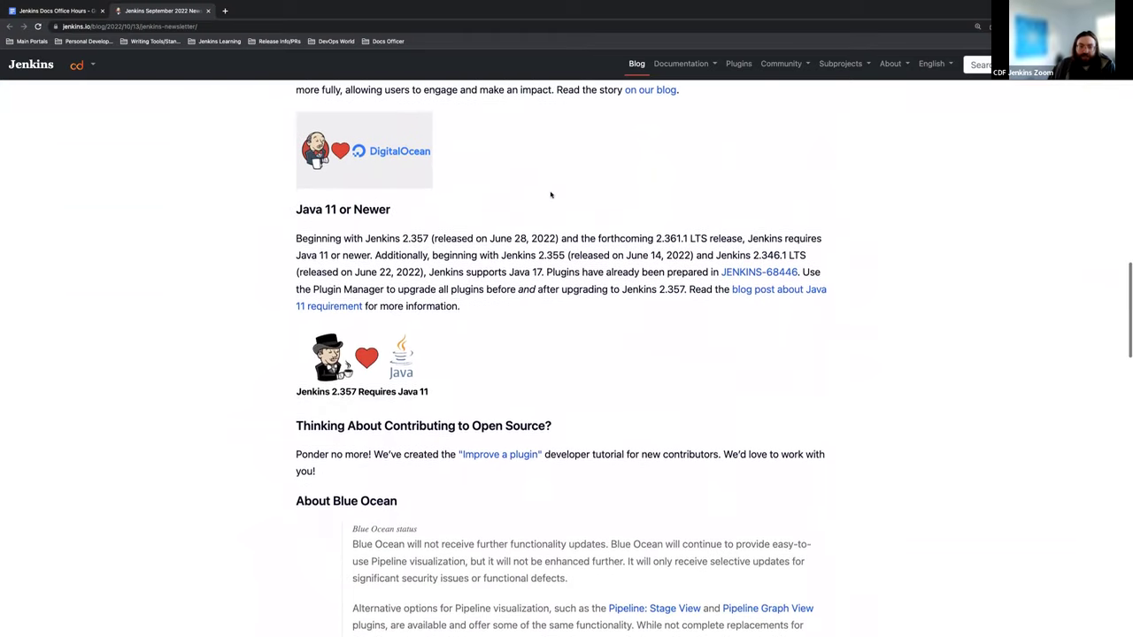
scroll(550, 195, down, 1)
scroll(550, 195, down, 1)
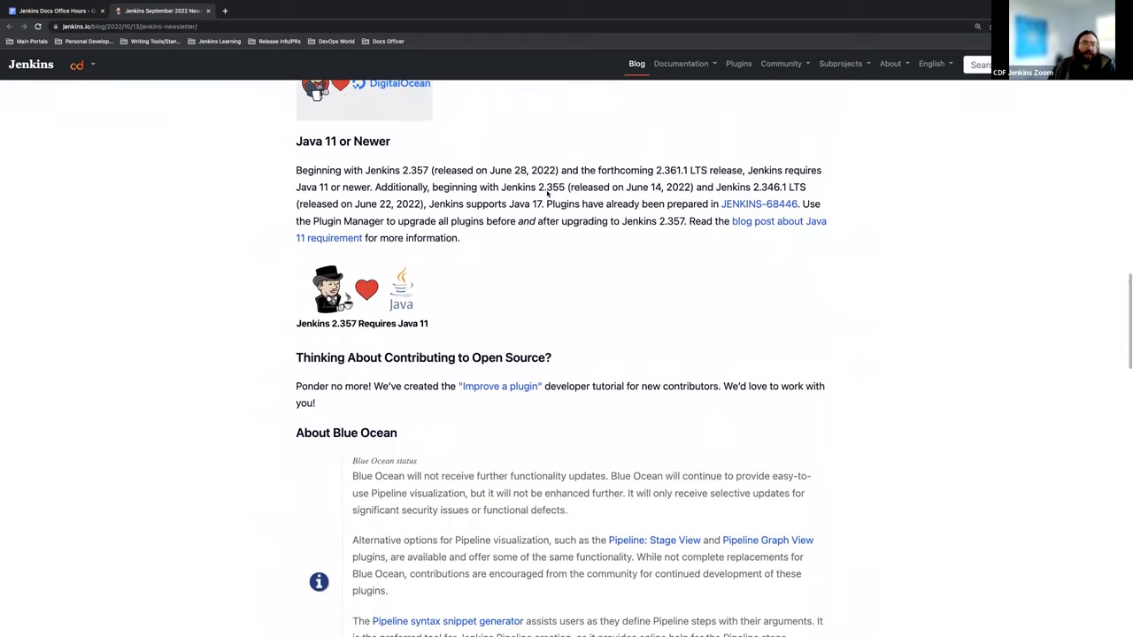
scroll(547, 193, down, 1)
scroll(540, 191, down, 2)
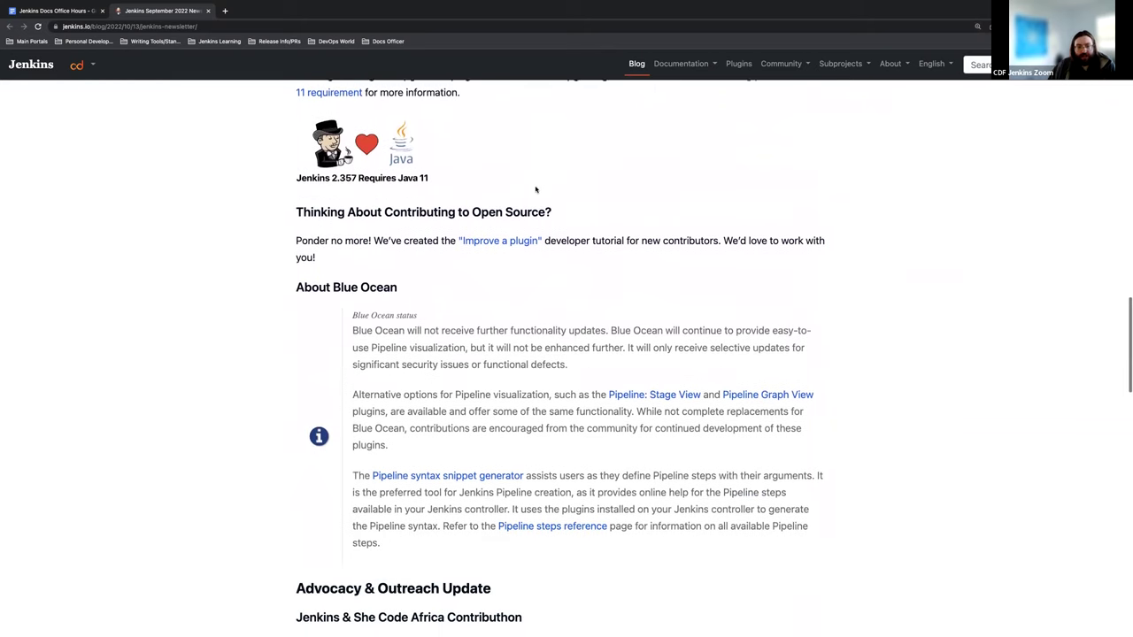
scroll(537, 188, down, 1)
scroll(531, 167, down, 1)
scroll(528, 165, down, 1)
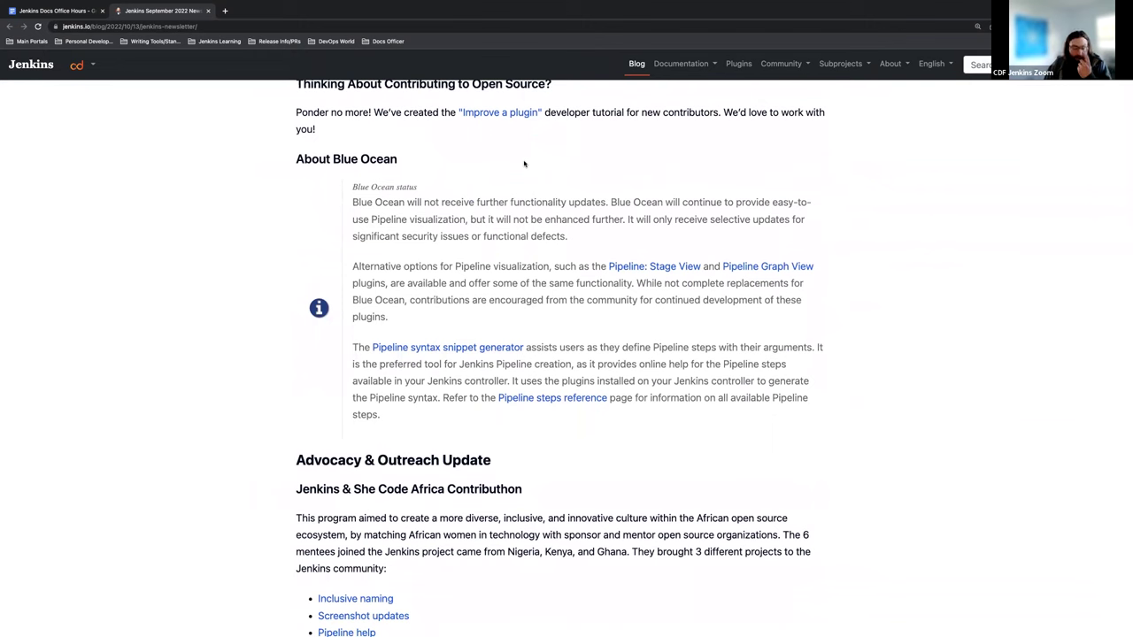
scroll(531, 260, down, 1)
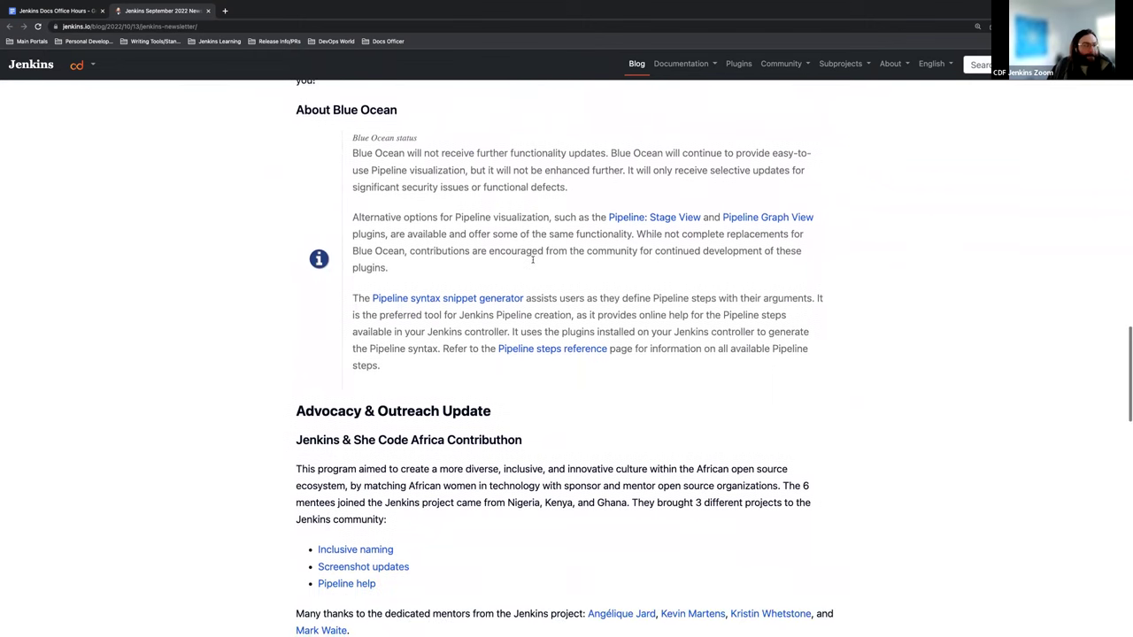
scroll(514, 251, up, 15)
scroll(496, 241, up, 15)
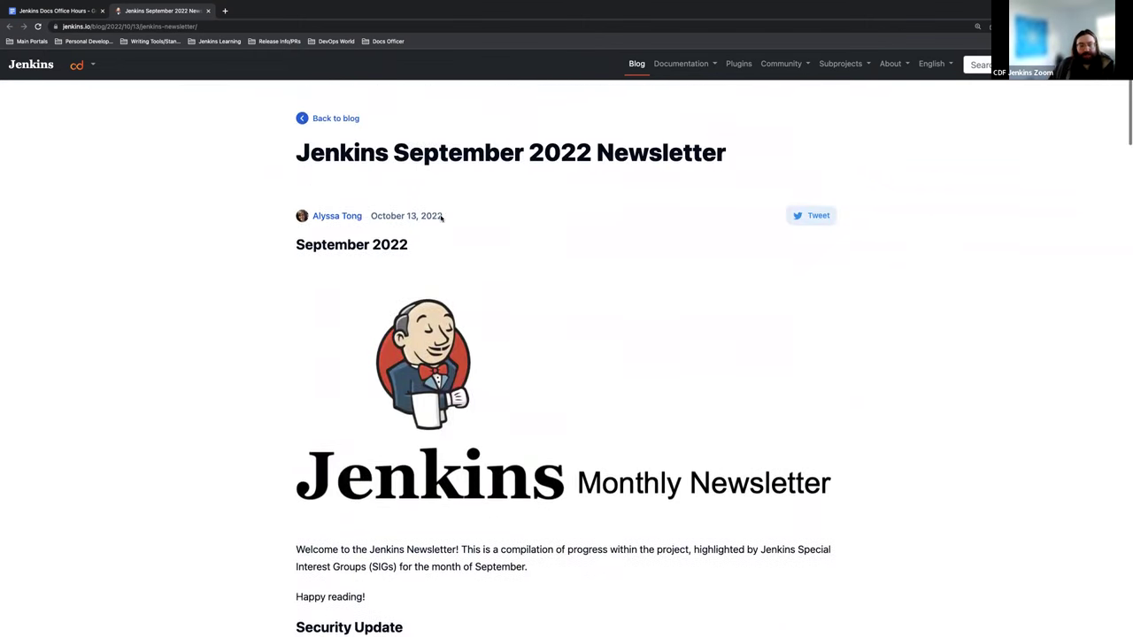
click(51, 7)
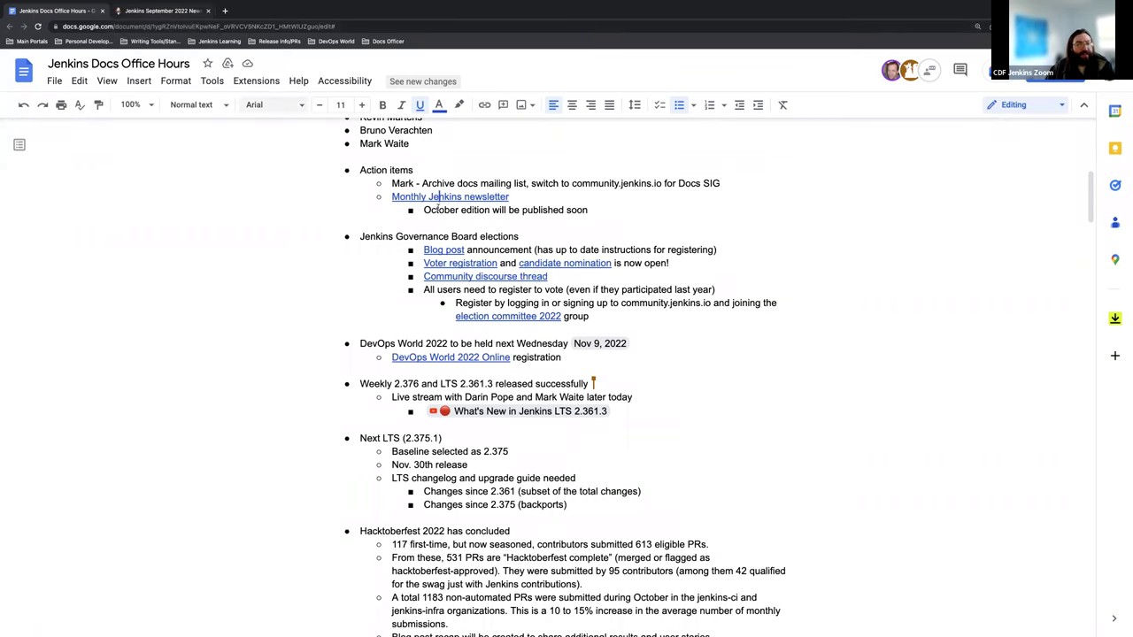
Scroll the notes and preview the 'Blog post' link to Jenkins Board and Officer Elections 2022
scroll(531, 230, down, 1)
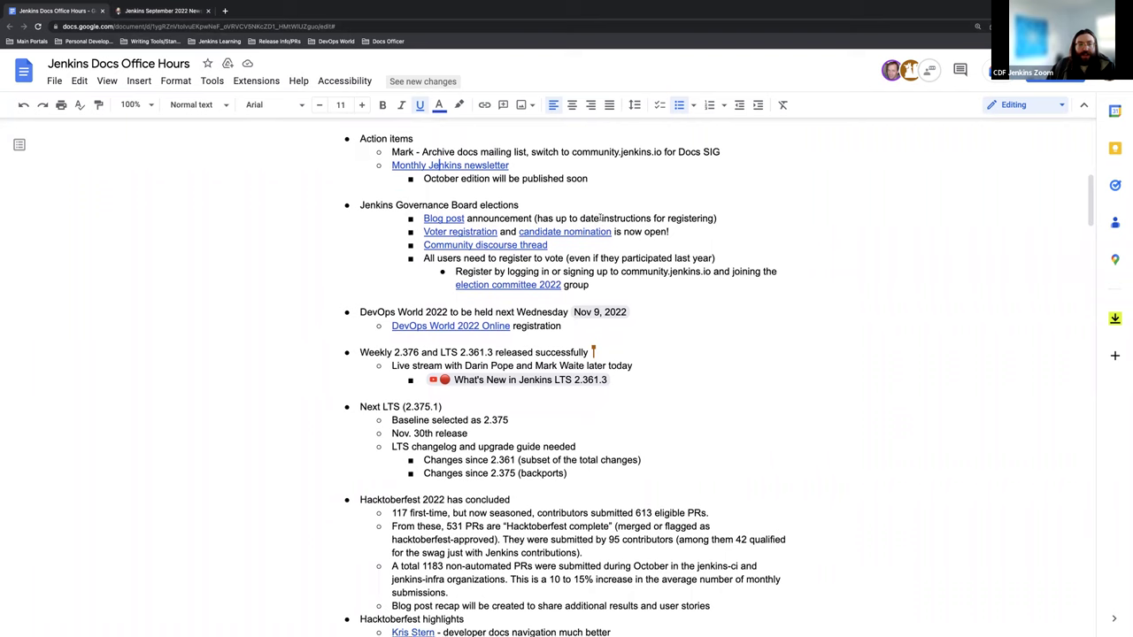
scroll(589, 210, down, 1)
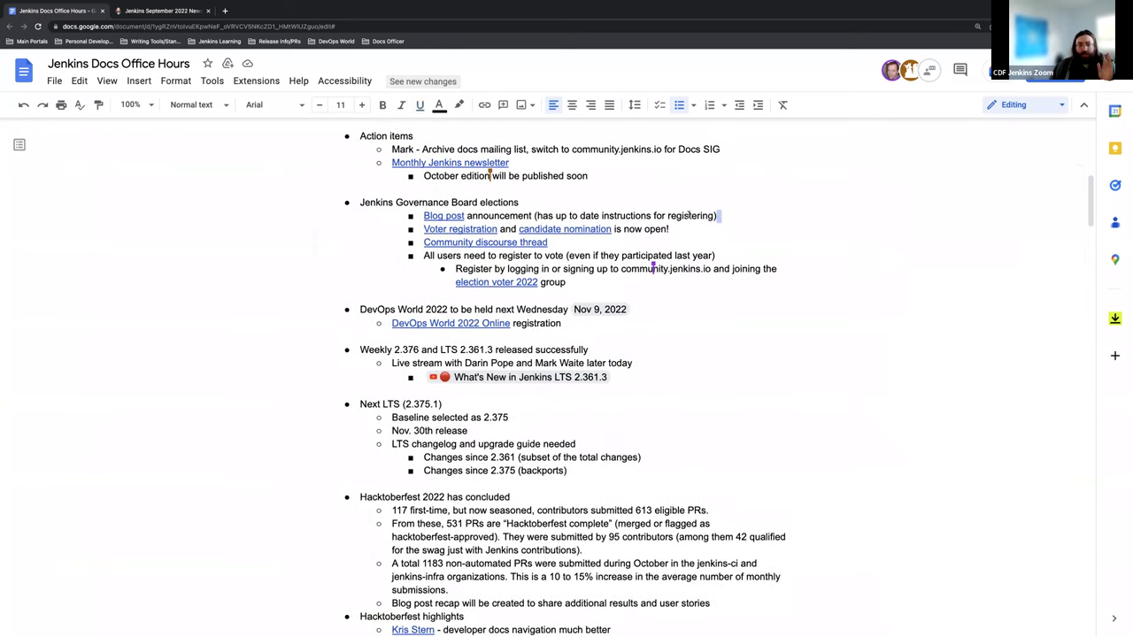
click(445, 216)
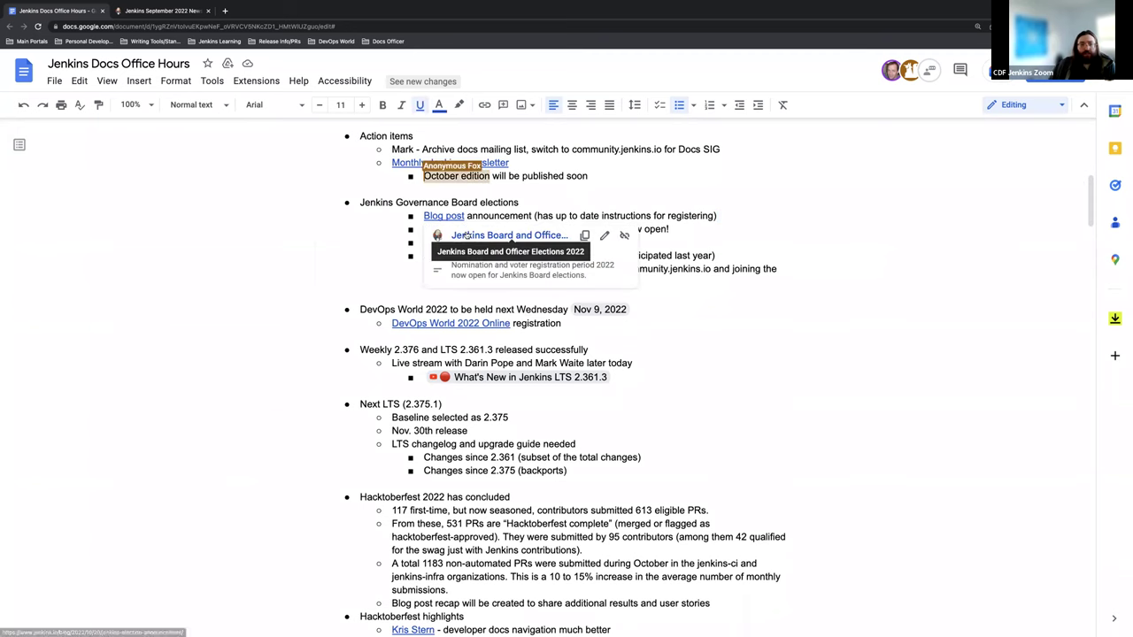
Open the Jenkins Board and Officer Elections 2022 post in a new tab and highlight its Voting section
click(466, 235)
scroll(473, 199, down, 1)
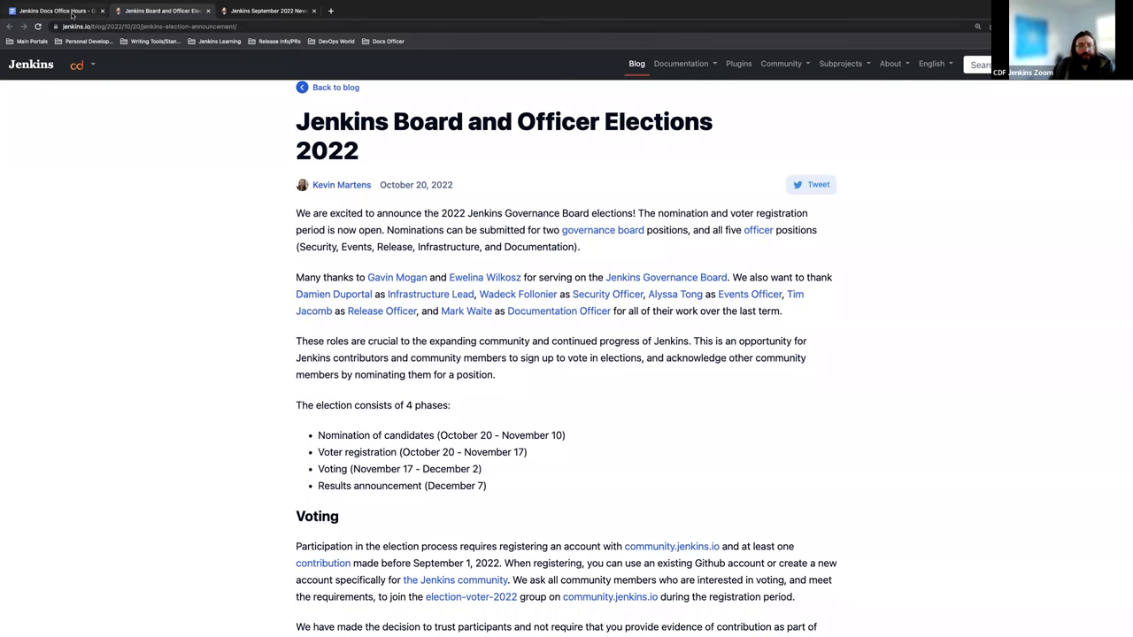
scroll(519, 262, down, 3)
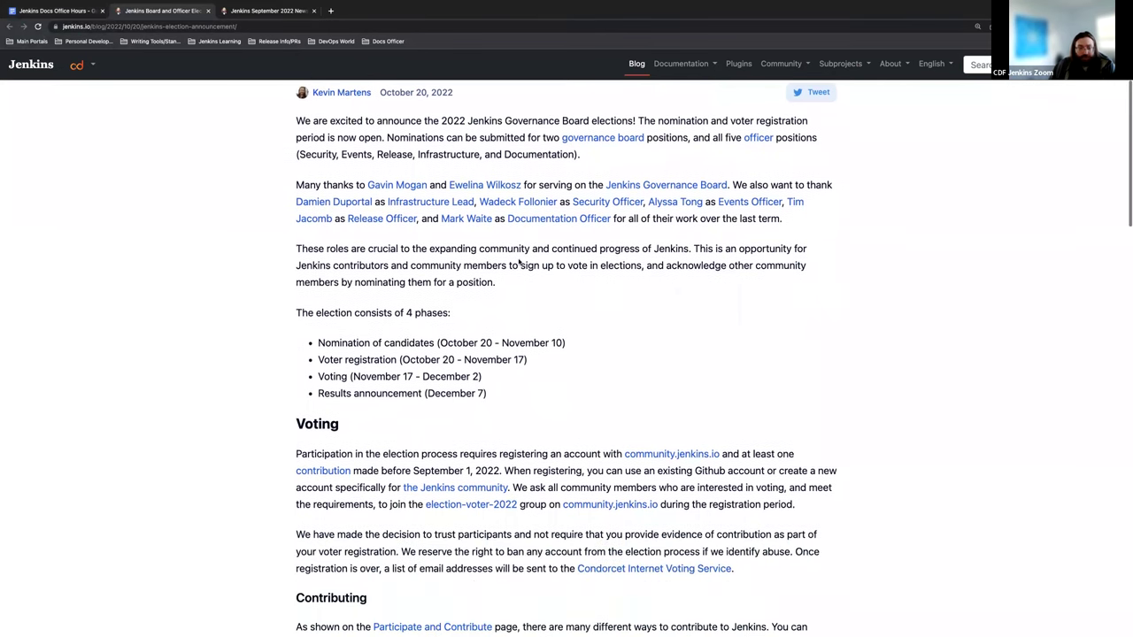
scroll(519, 262, down, 5)
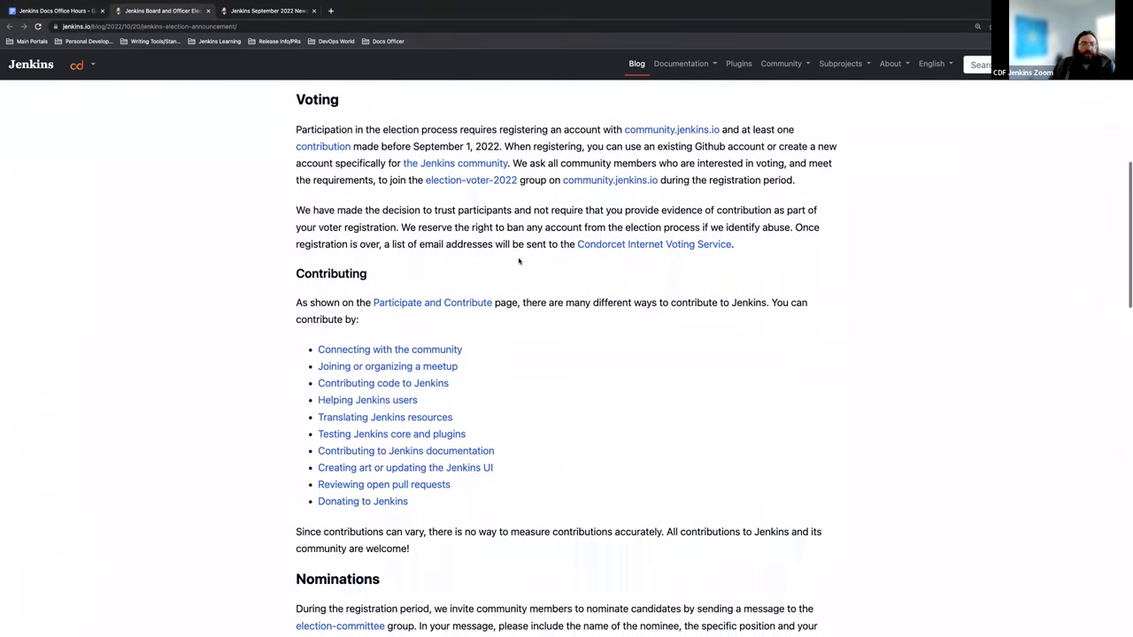
scroll(519, 261, up, 1)
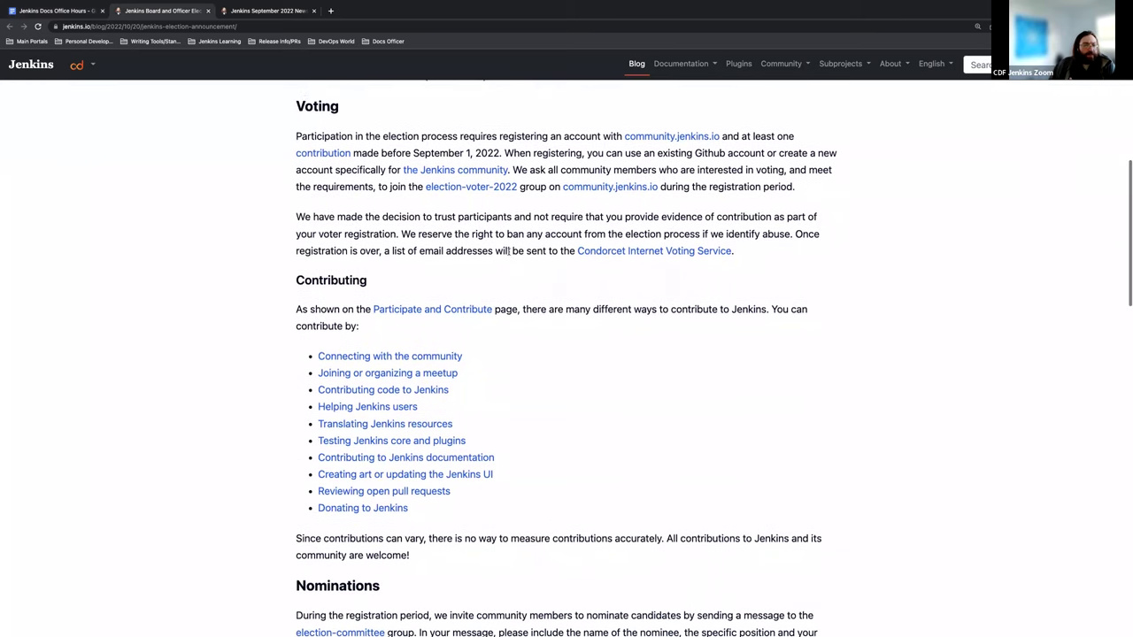
drag(295, 102, 826, 261)
click(826, 261)
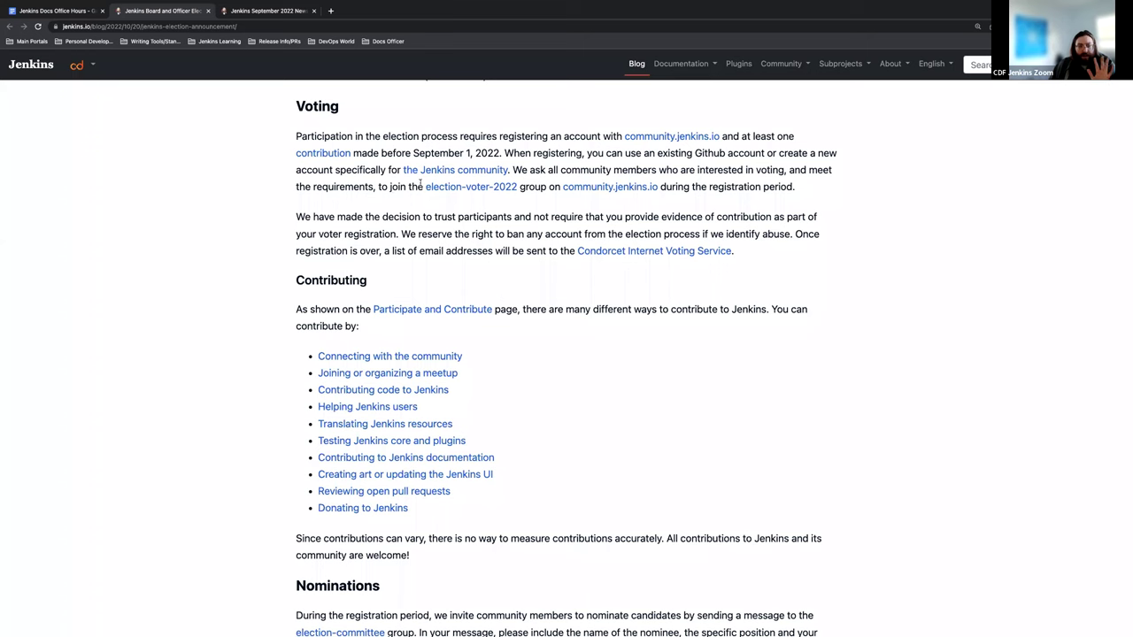
scroll(391, 180, up, 1)
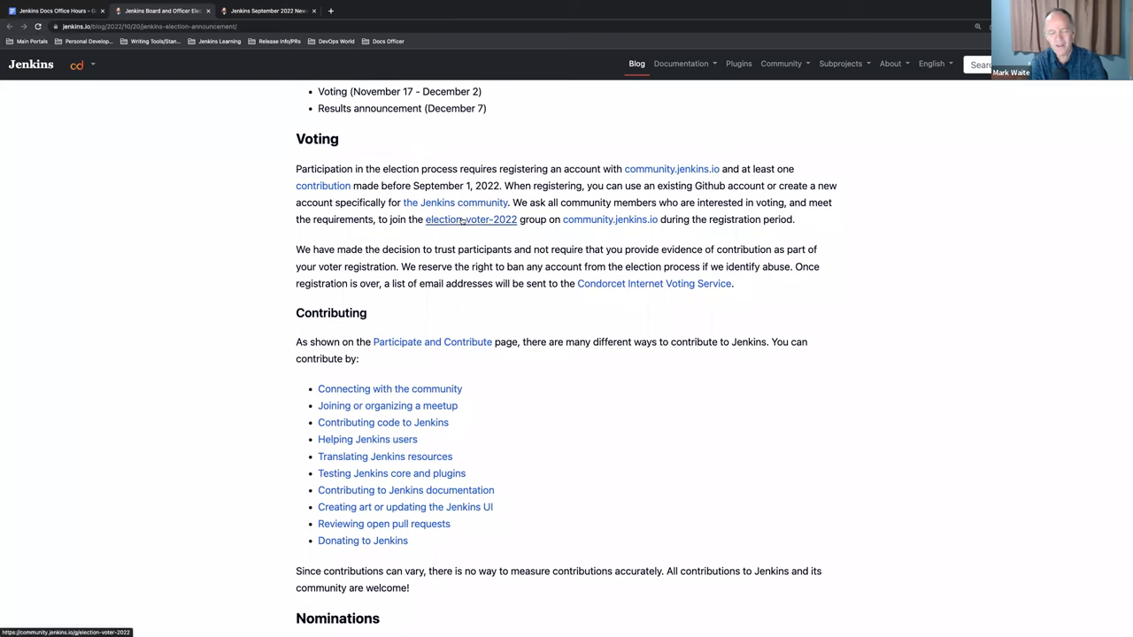
Open the election-voter-2022 group page on community.jenkins.io, listing its 22 members
click(462, 221)
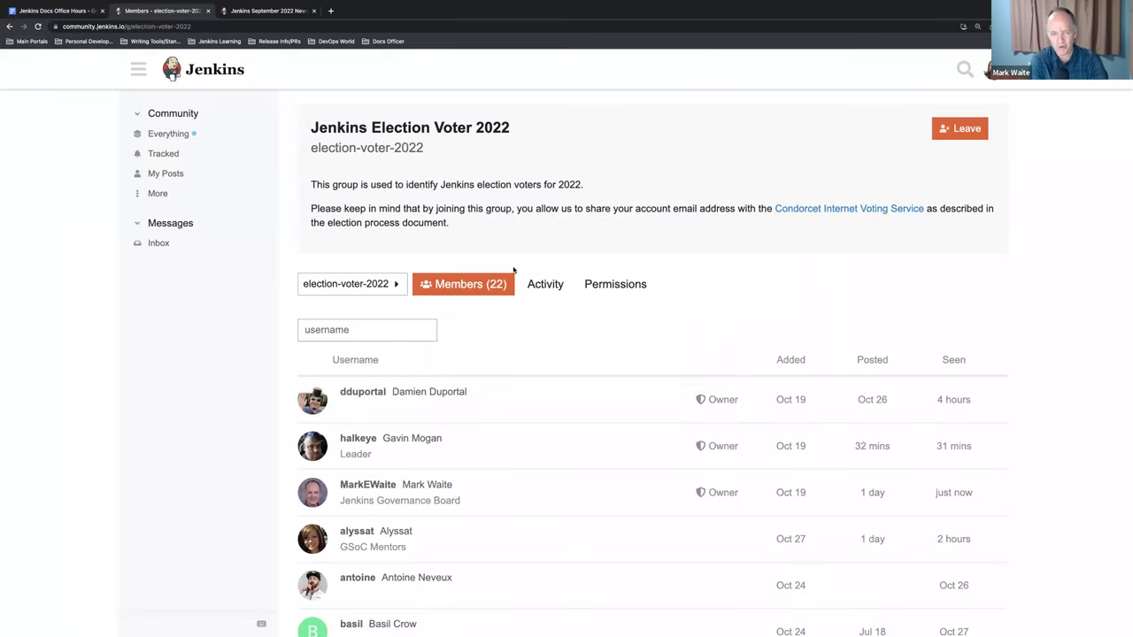
click(638, 288)
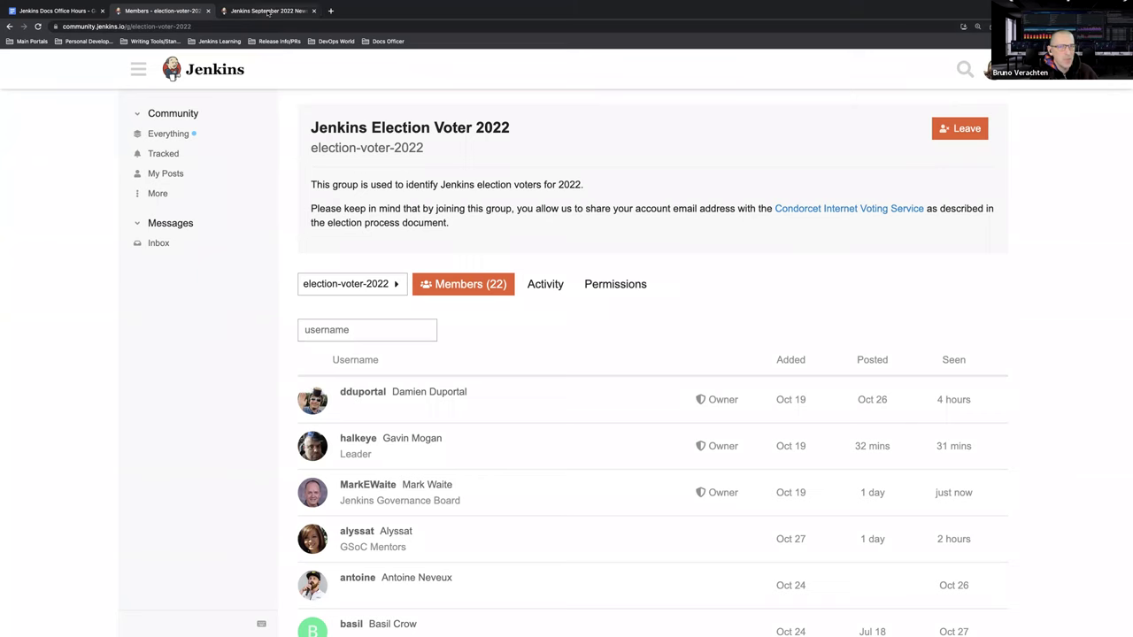
Replace the newsletter tab with the jenkins.io home page and browse its About, Subprojects and Community menus
click(266, 12)
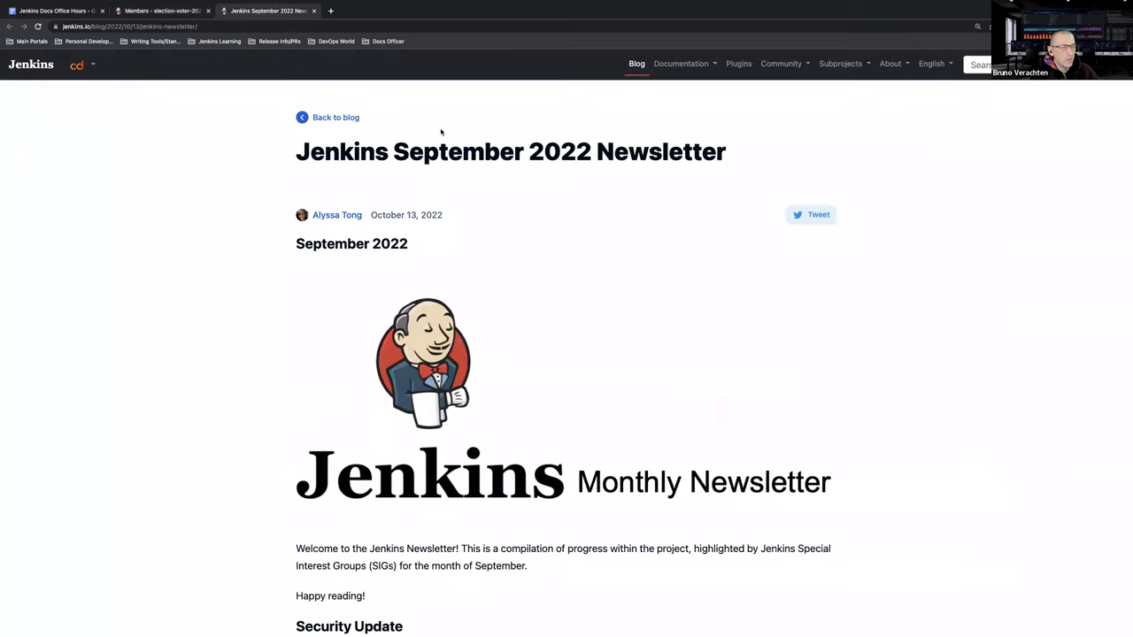
click(24, 67)
click(890, 66)
click(841, 63)
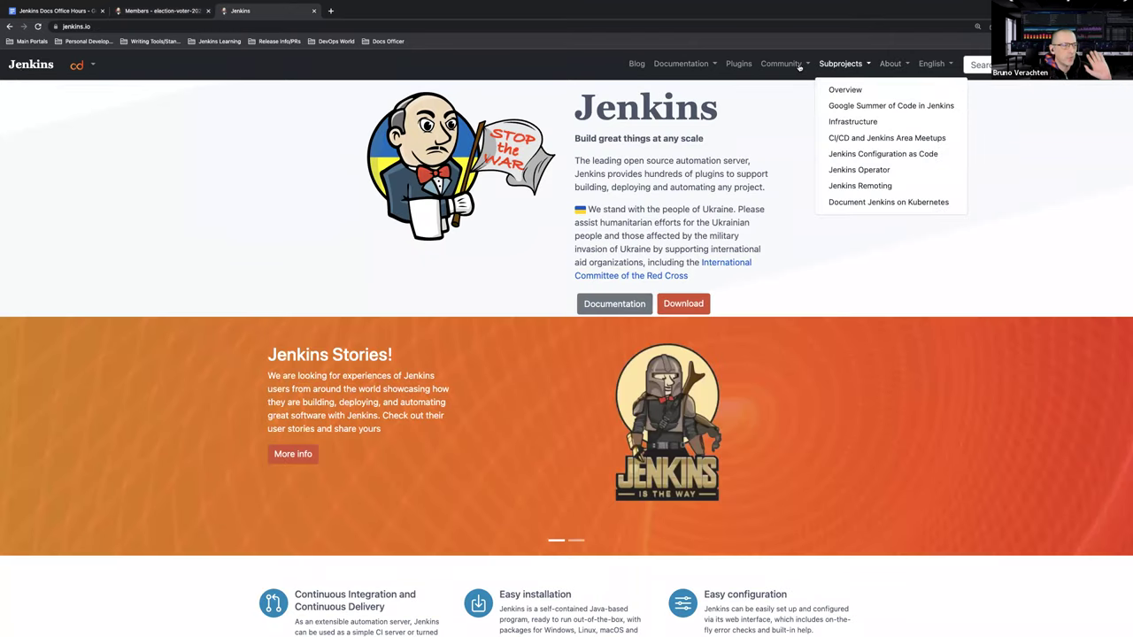
click(797, 66)
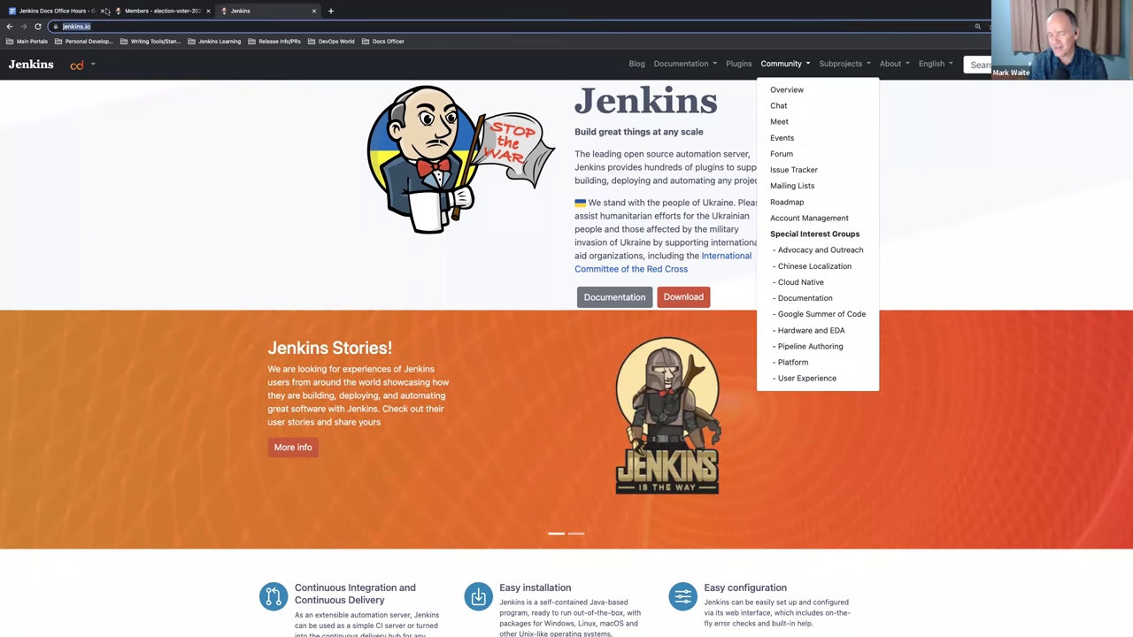
Return to the election-voter-2022 members tab and scroll through the list to its last members and back
click(175, 25)
click(174, 12)
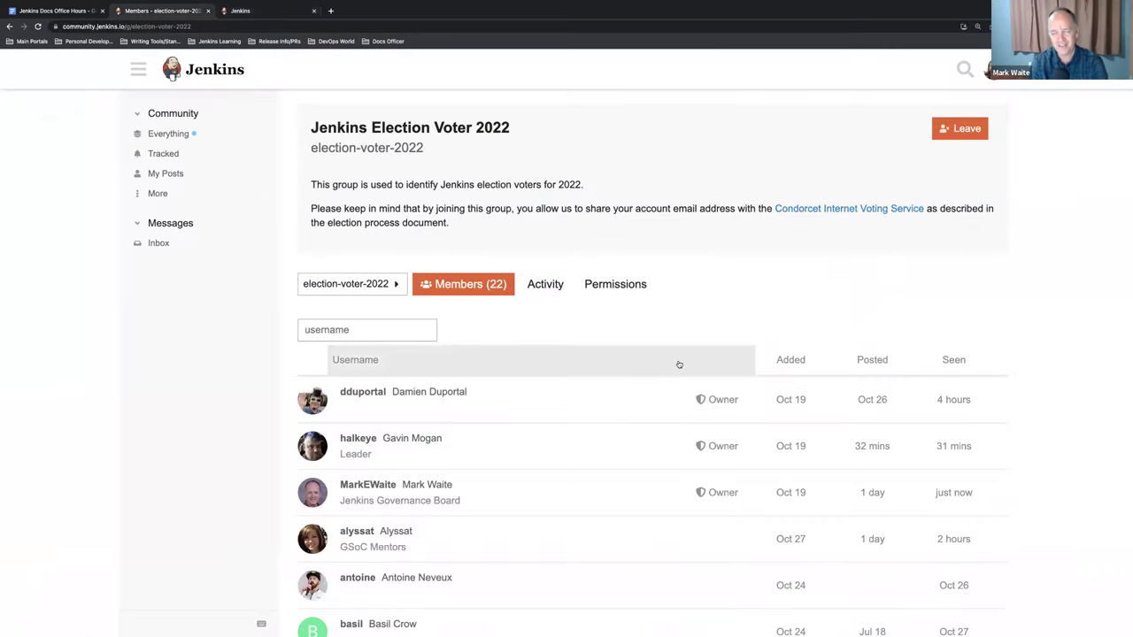
scroll(674, 363, down, 1)
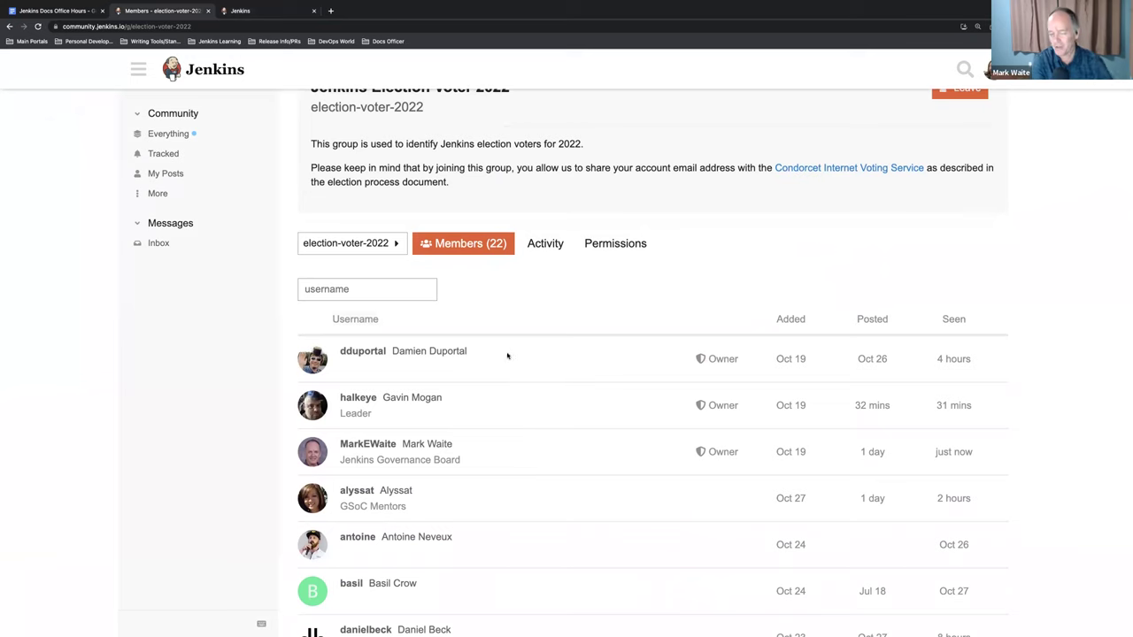
scroll(455, 432, down, 1)
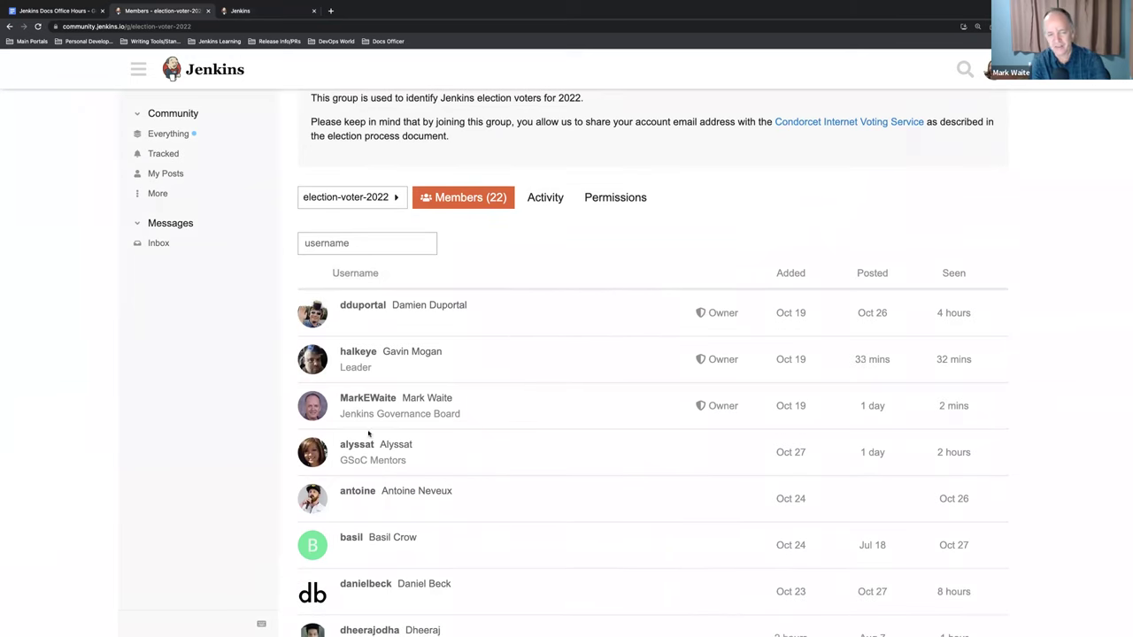
scroll(391, 476, down, 1)
scroll(391, 476, down, 4)
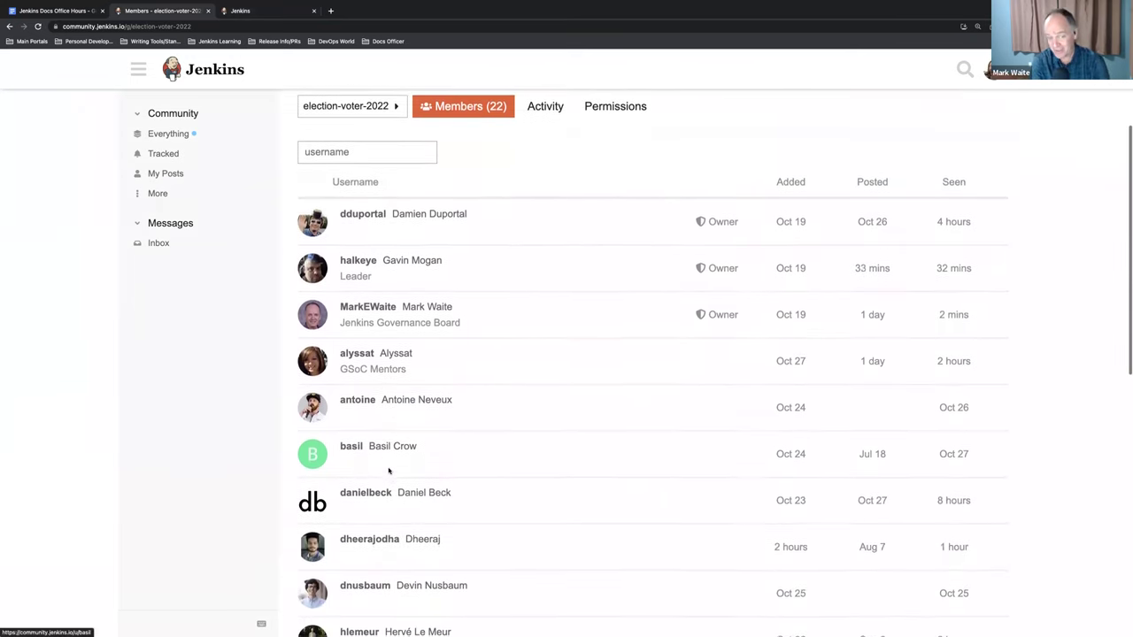
scroll(390, 466, down, 4)
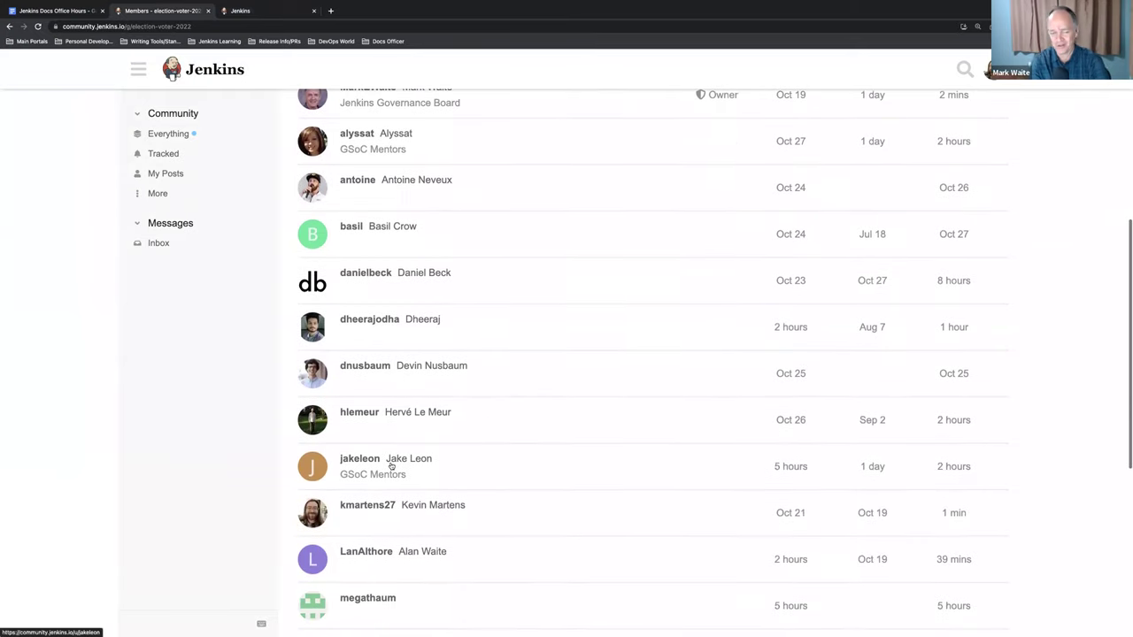
scroll(390, 465, down, 5)
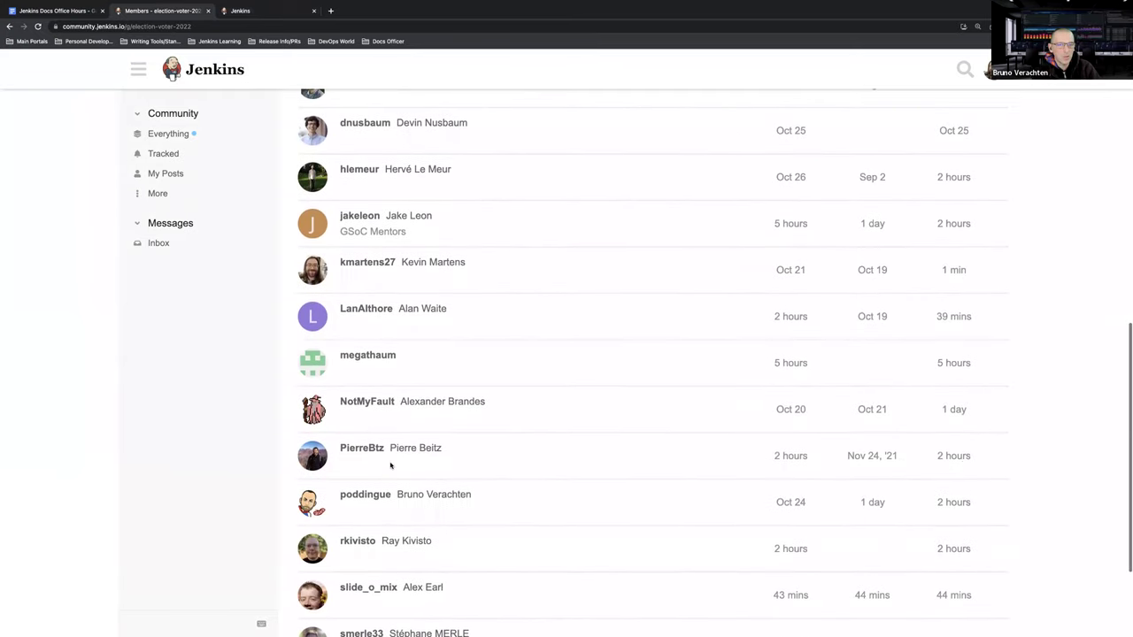
scroll(391, 465, up, 15)
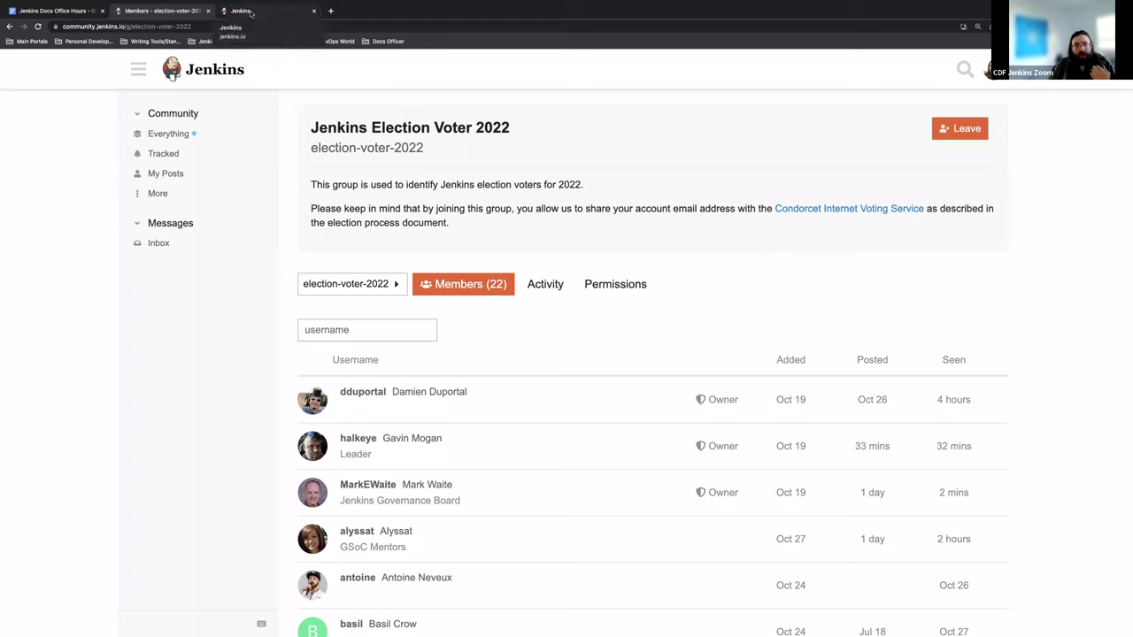
On jenkins.io, open Community > Events and show the Oct 30 – Nov 5, 2022 event calendar
click(251, 13)
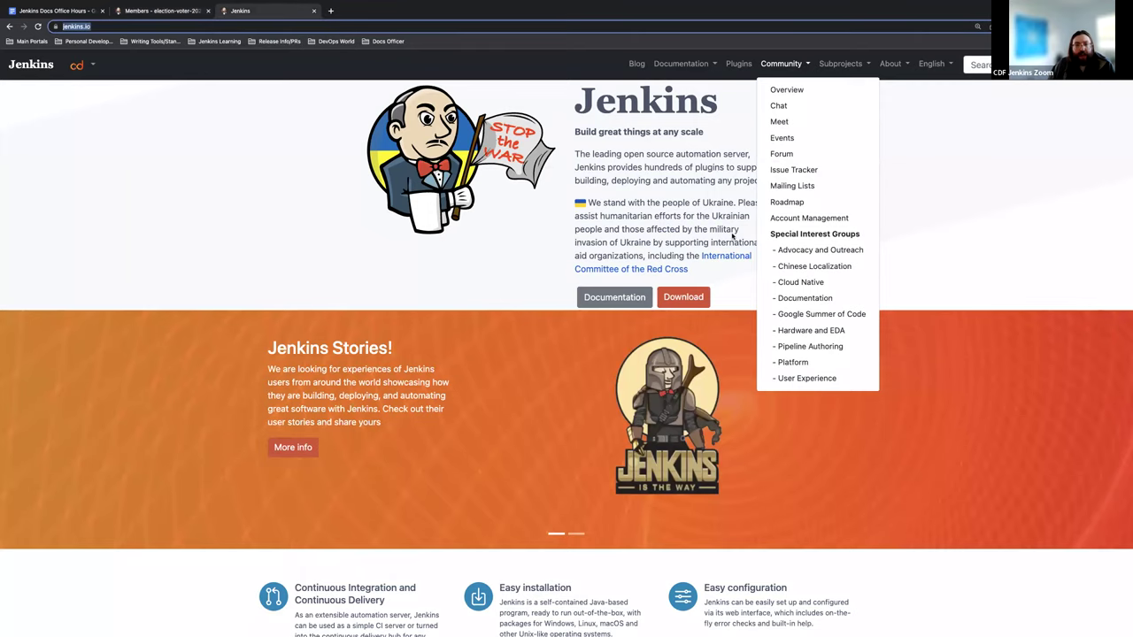
click(804, 139)
scroll(863, 320, down, 3)
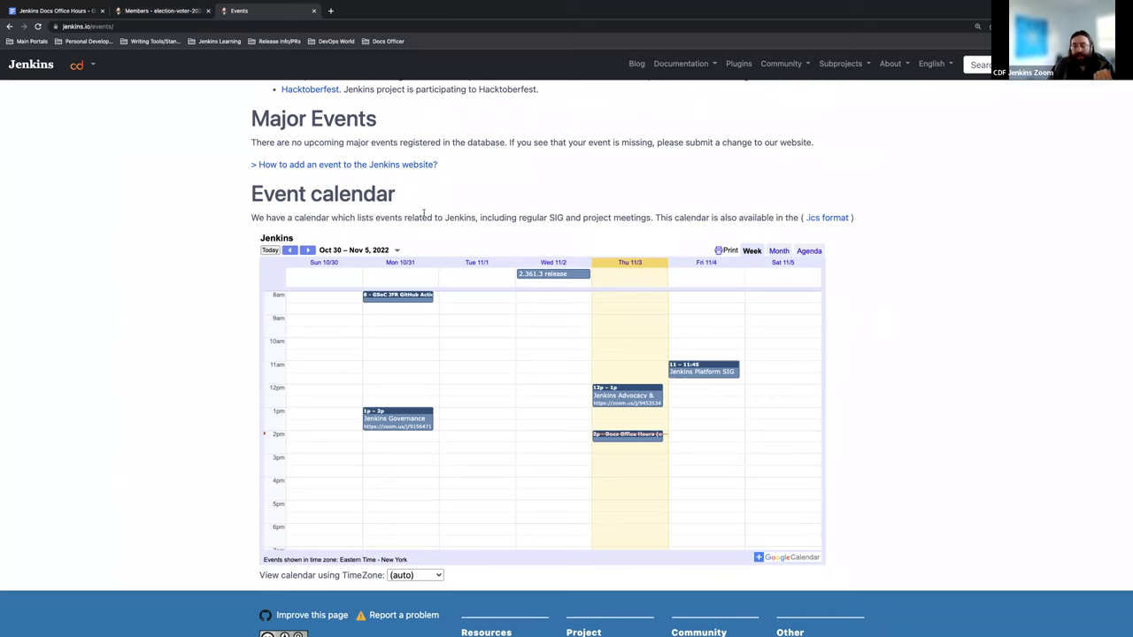
scroll(460, 222, up, 1)
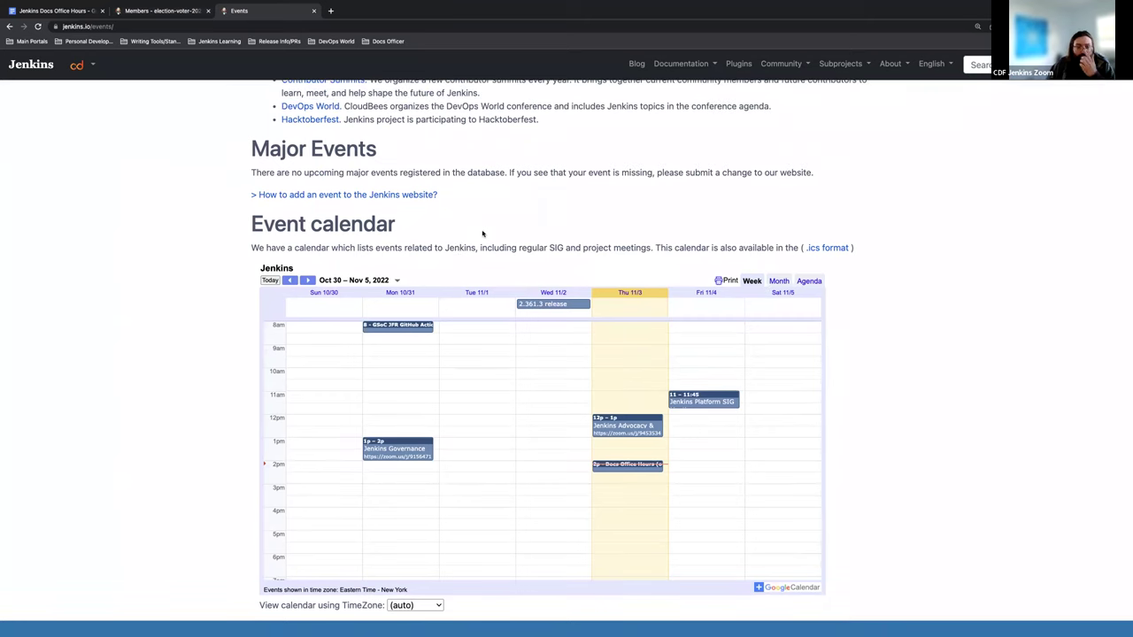
scroll(489, 227, up, 4)
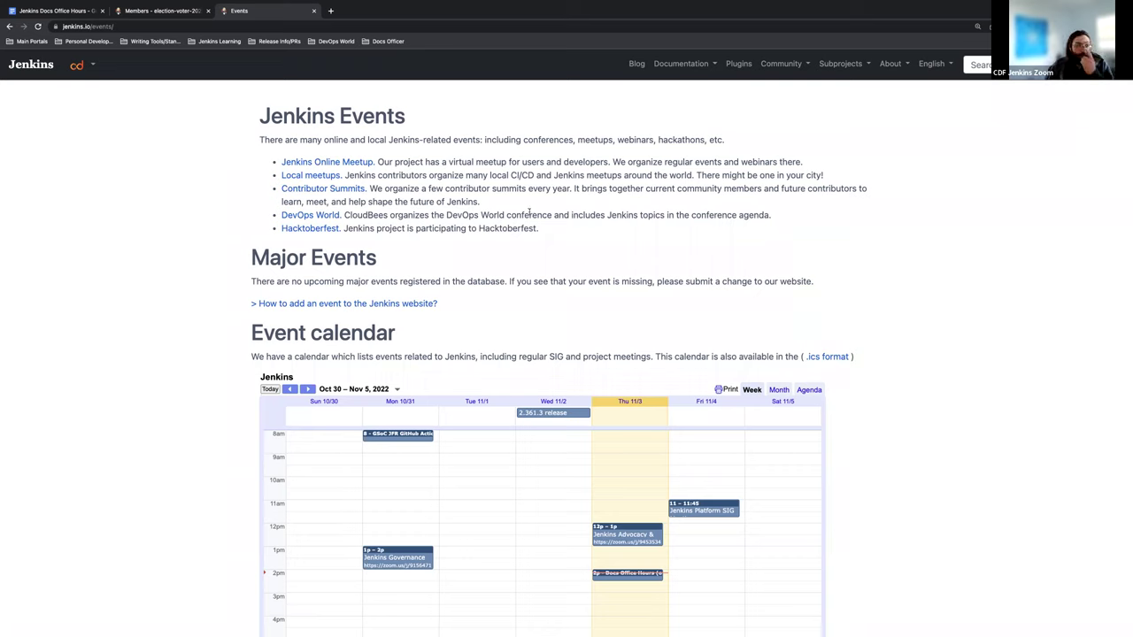
Back in the office hours notes, show the address of the 'candidate nomination' link
click(62, 12)
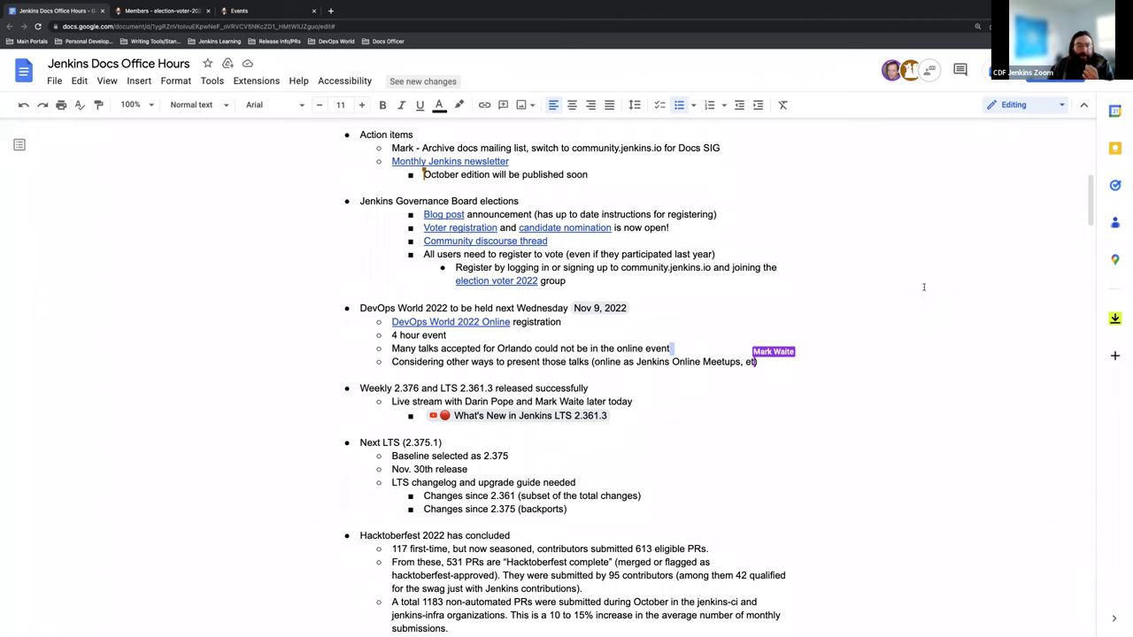
click(560, 232)
Open the candidate nomination link to show the Elections Committee group page with its 2 members
click(532, 247)
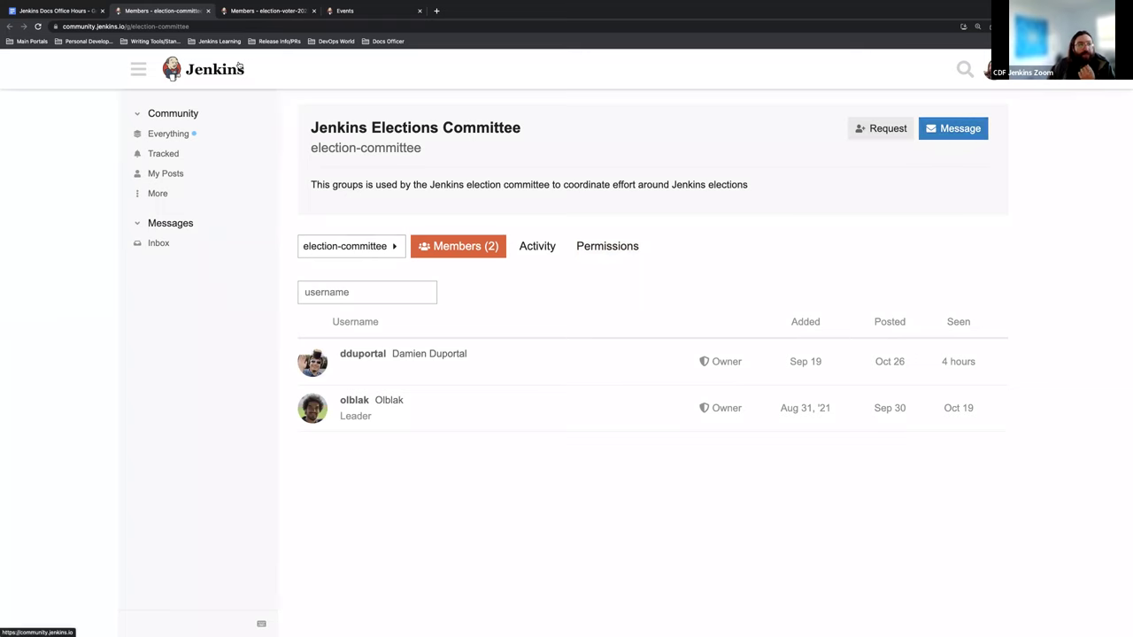
Return to the notes and scroll to review the new DevOps World and Hacktoberfest bullets
click(78, 14)
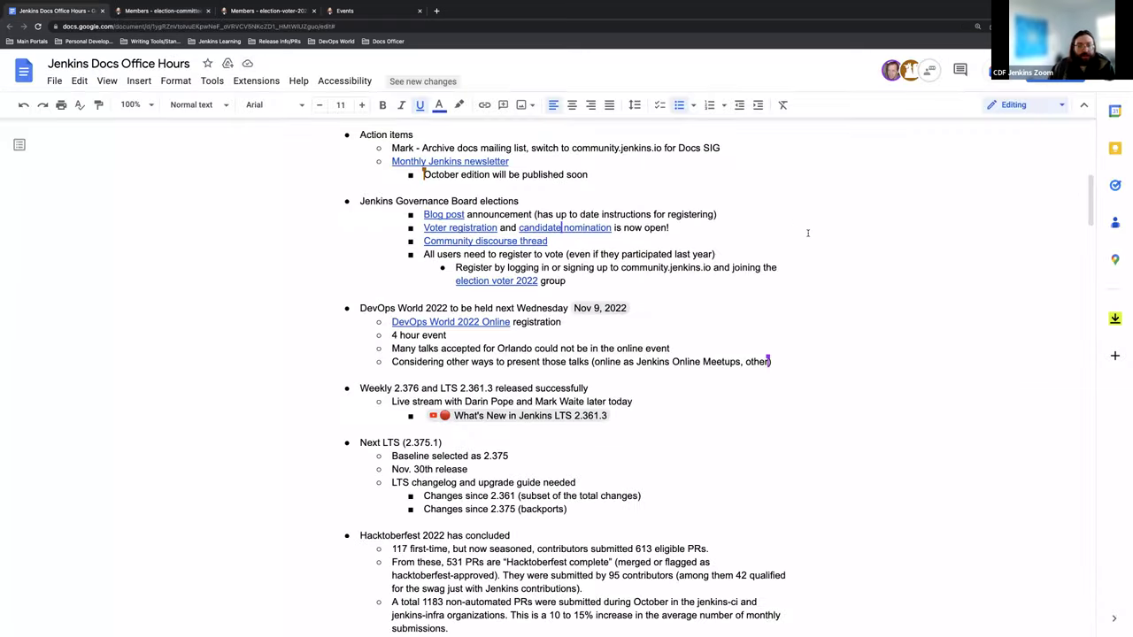
scroll(947, 297, down, 1)
scroll(712, 241, down, 1)
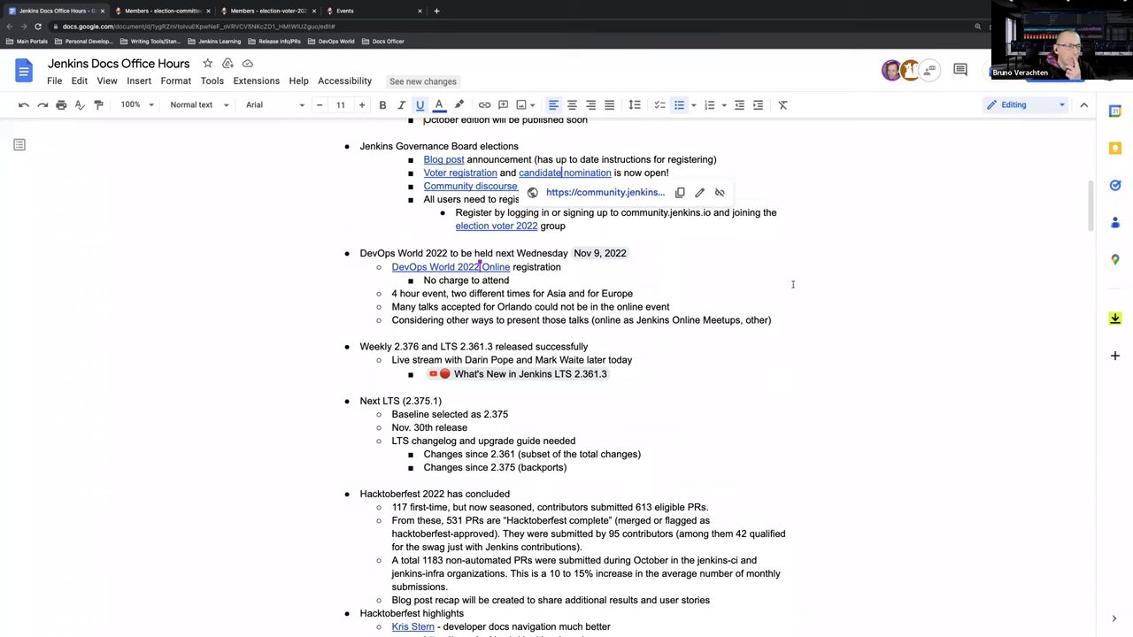
click(777, 274)
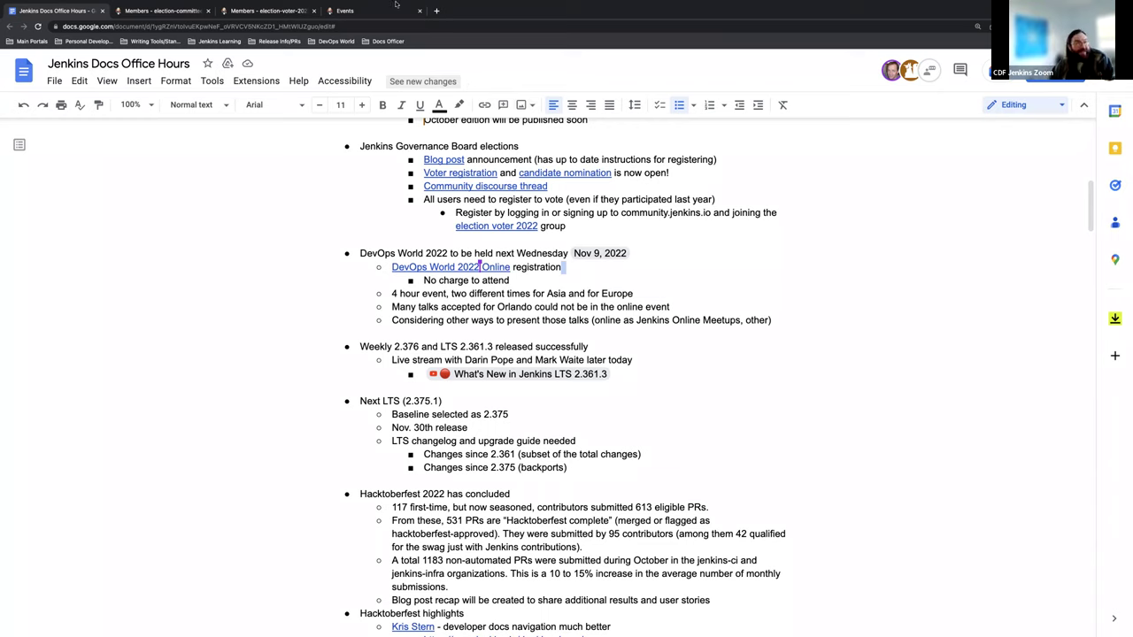
mouse_move(397, 5)
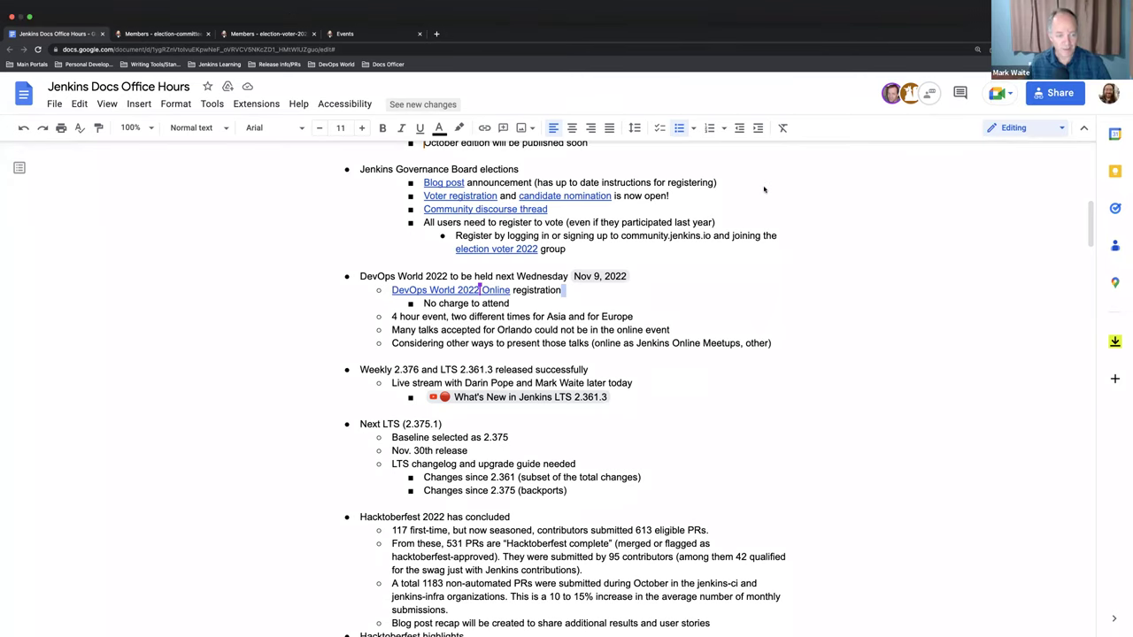
Place the cursor on the weekly release and LTS 2.361.3 video lines, then scroll further down
click(817, 373)
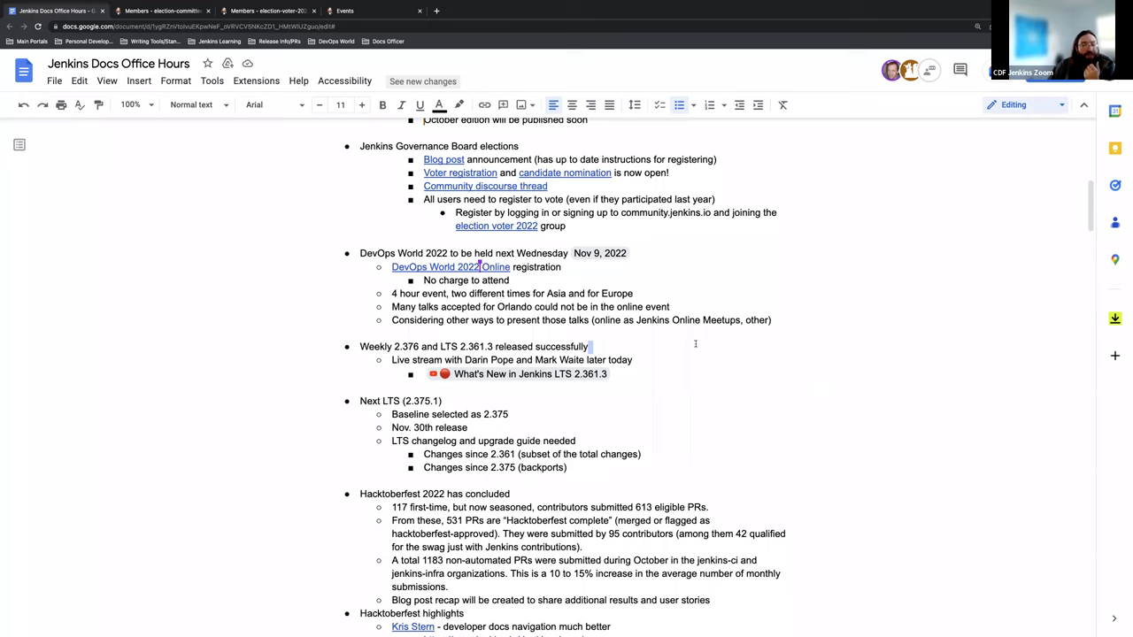
click(614, 371)
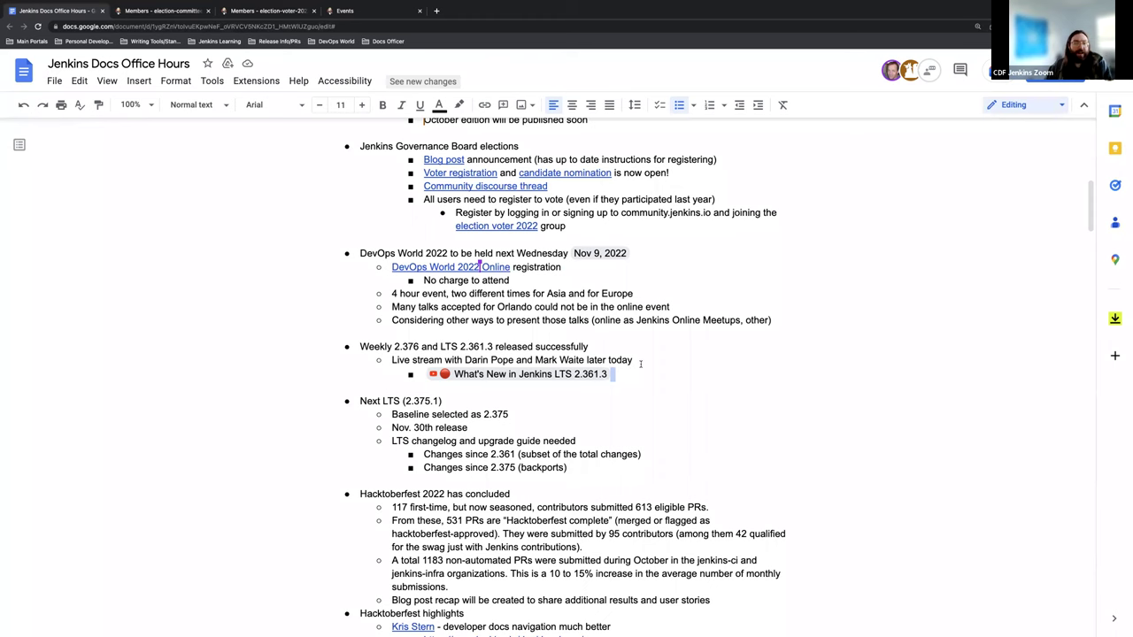
scroll(634, 365, down, 1)
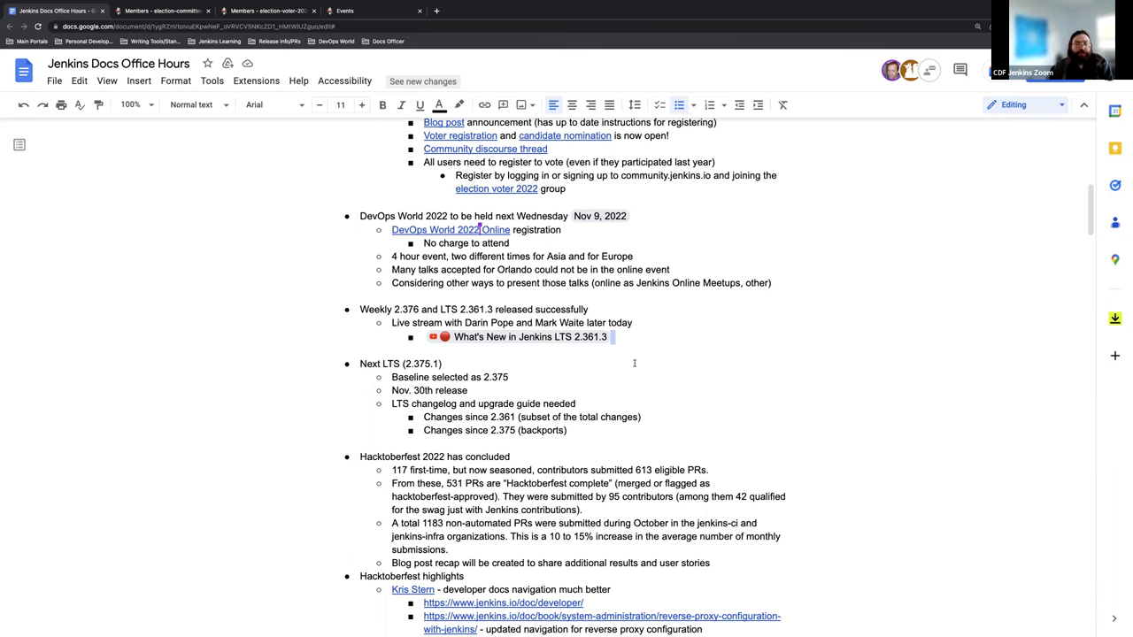
Scroll down to the Hacktoberfest 2022 summary of 613 eligible PRs and its highlights links
scroll(634, 363, down, 4)
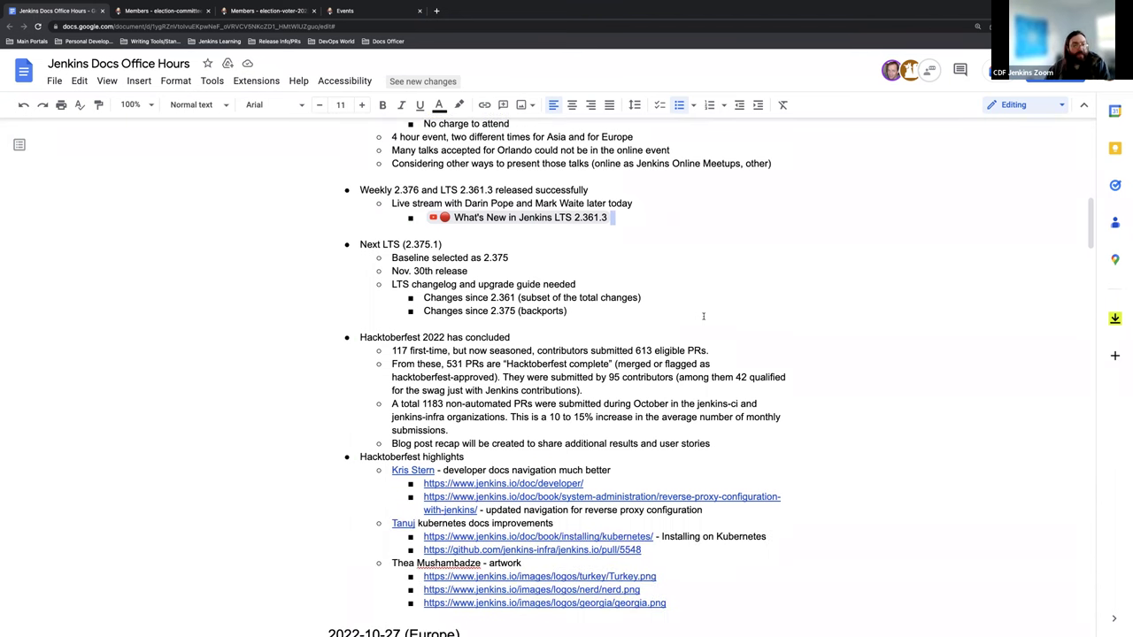
scroll(704, 318, down, 1)
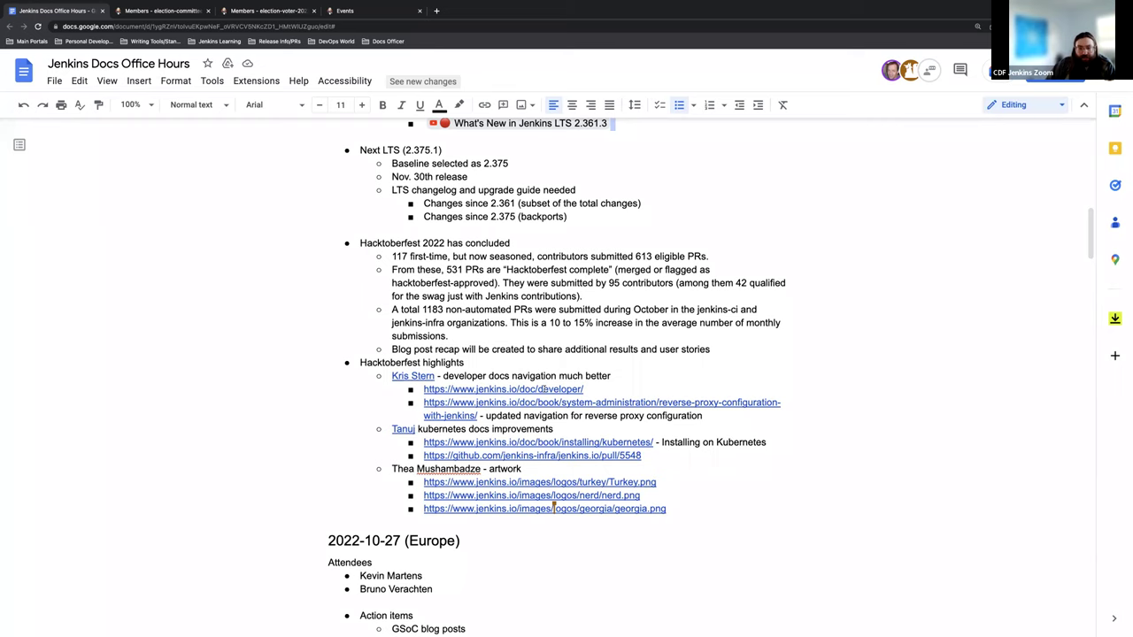
Open the doc/developer link from the Hacktoberfest highlights in a new tab
click(544, 389)
click(510, 410)
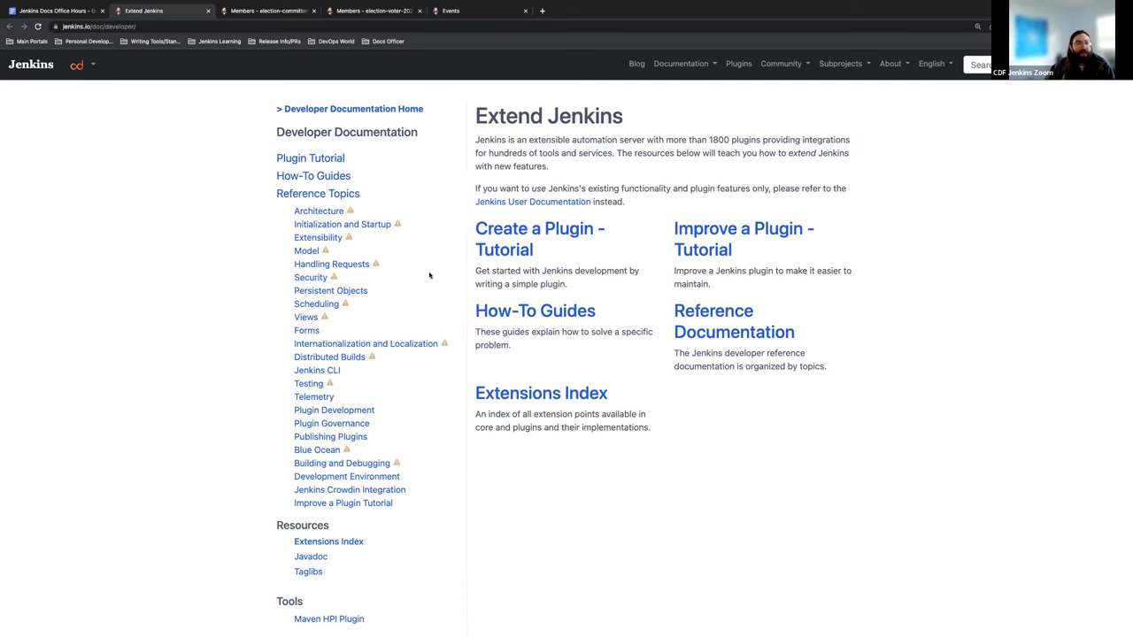
scroll(422, 181, down, 1)
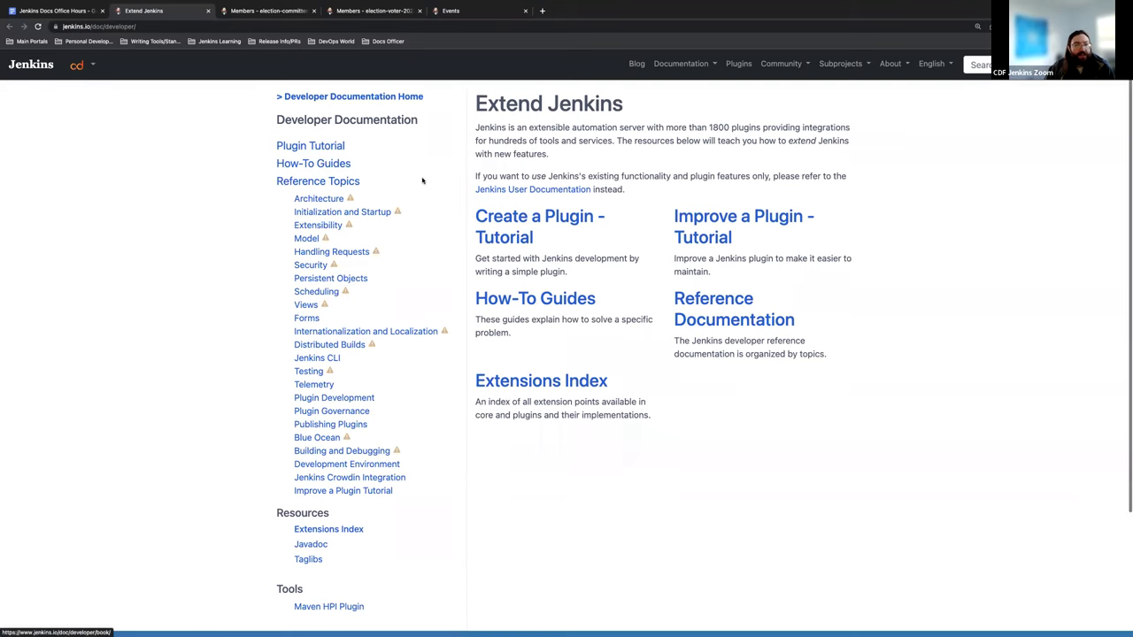
Browse the How-To Guides, Plugin Tutorial and Developer Reference pages from the sidebar
click(316, 165)
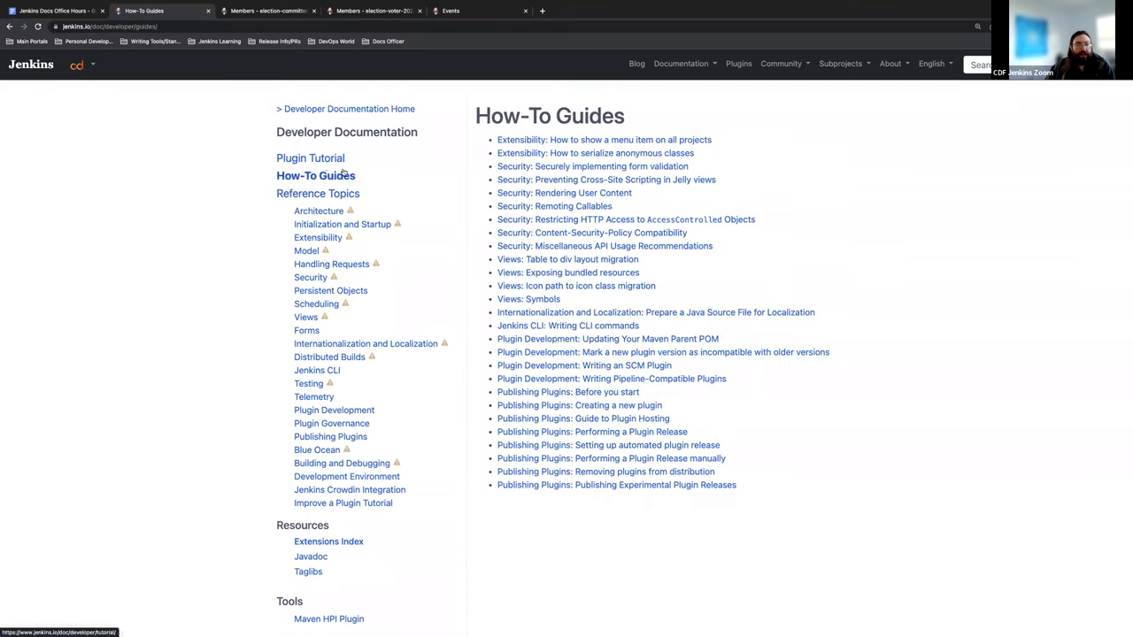
click(312, 155)
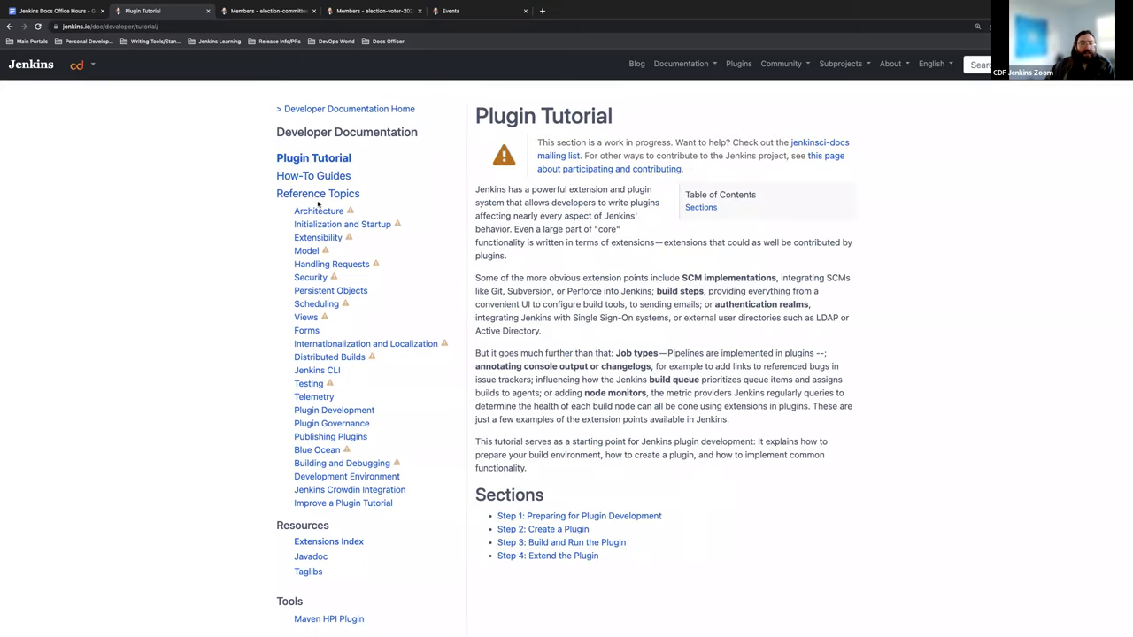
click(319, 198)
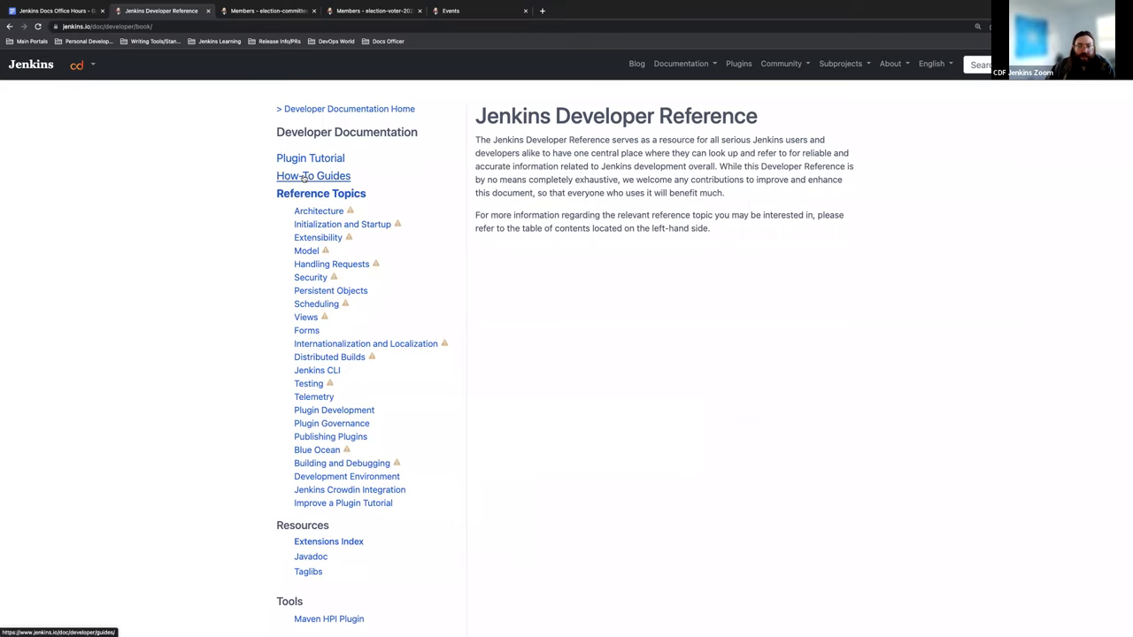
click(313, 176)
click(312, 158)
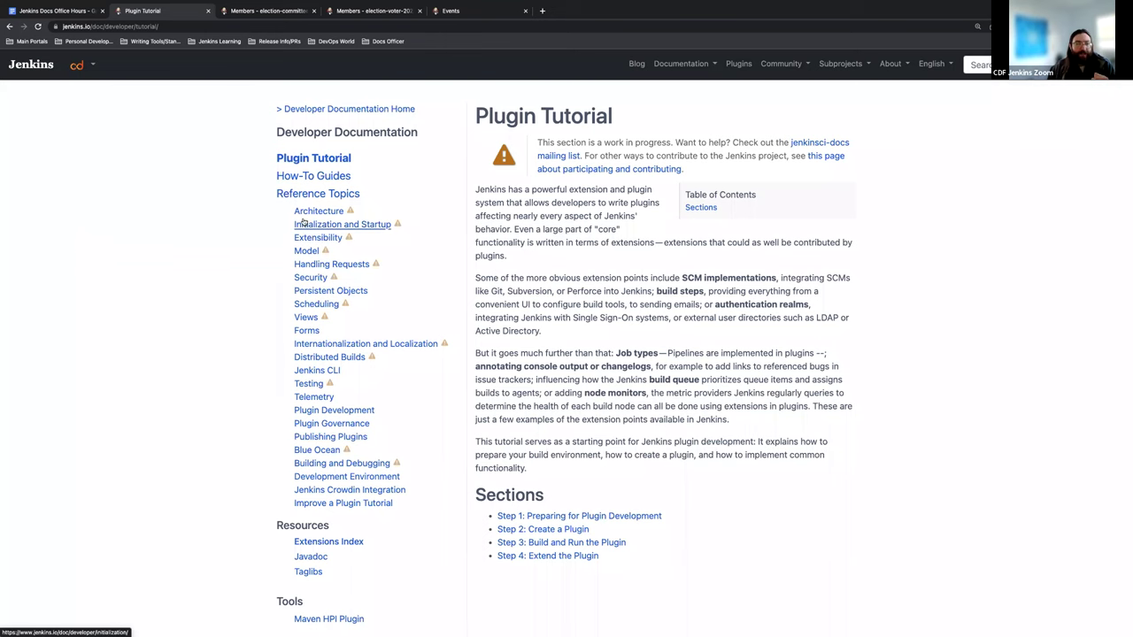
Open the Javadoc resources page listing Latest Core and LTS Javadoc links
scroll(317, 462, down, 2)
click(320, 447)
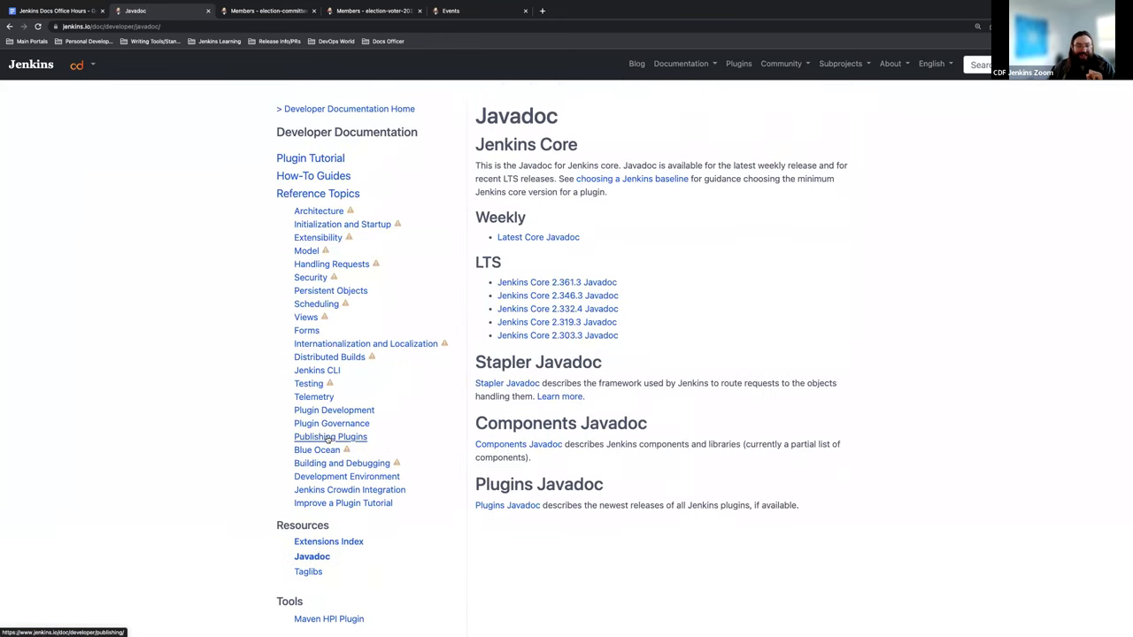
click(296, 177)
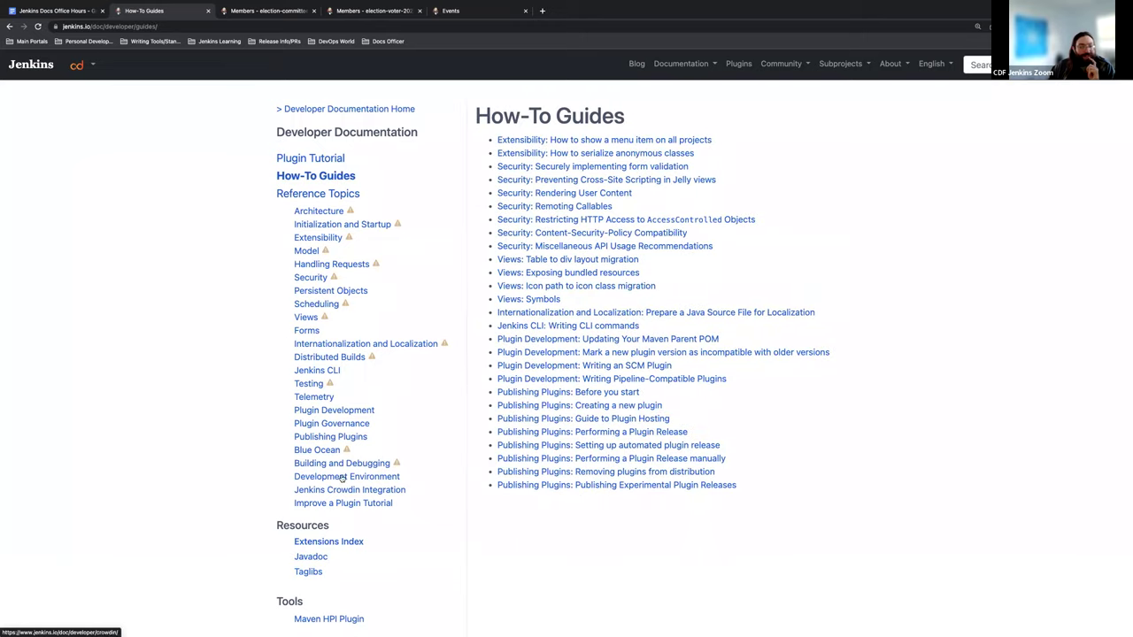
scroll(342, 479, down, 2)
click(325, 503)
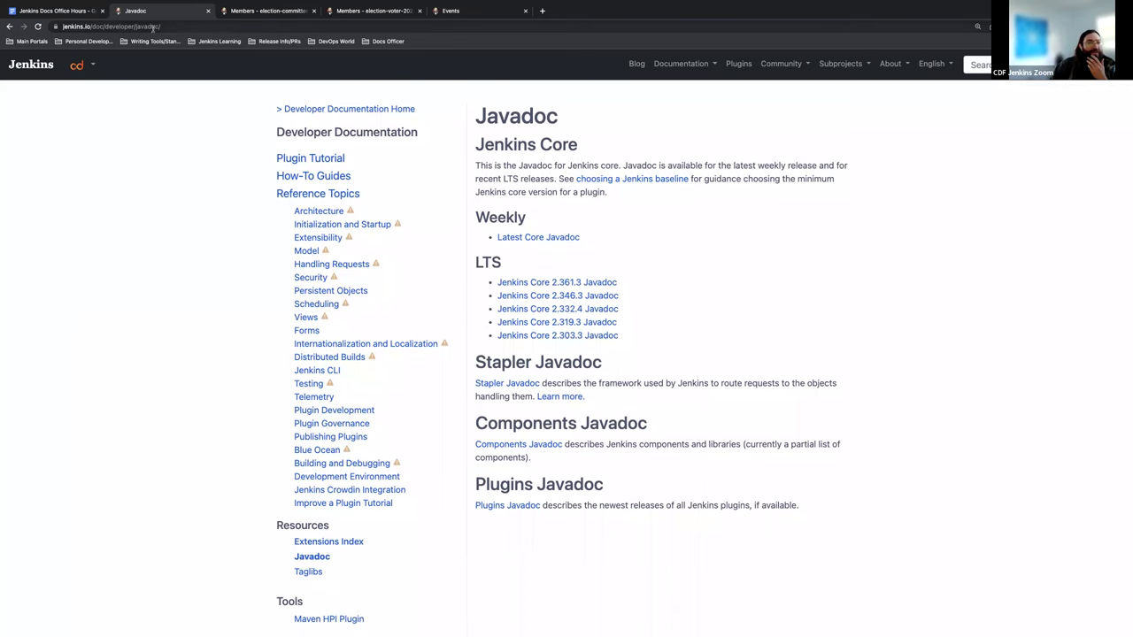
Back in the notes, open the reverse proxy configuration link in a new tab
click(73, 12)
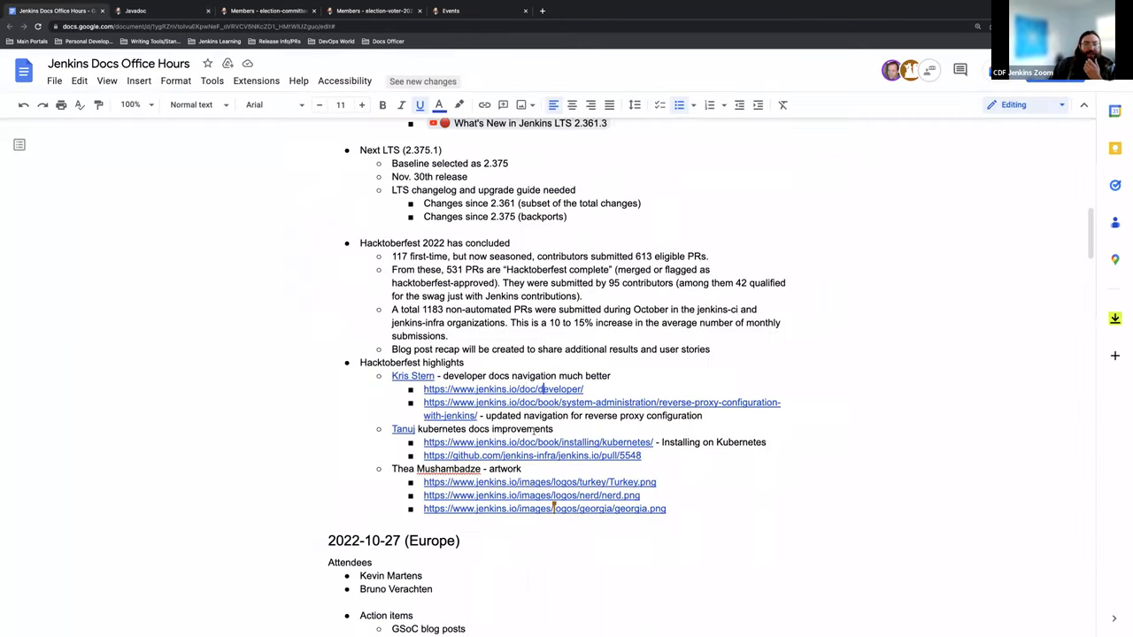
click(561, 403)
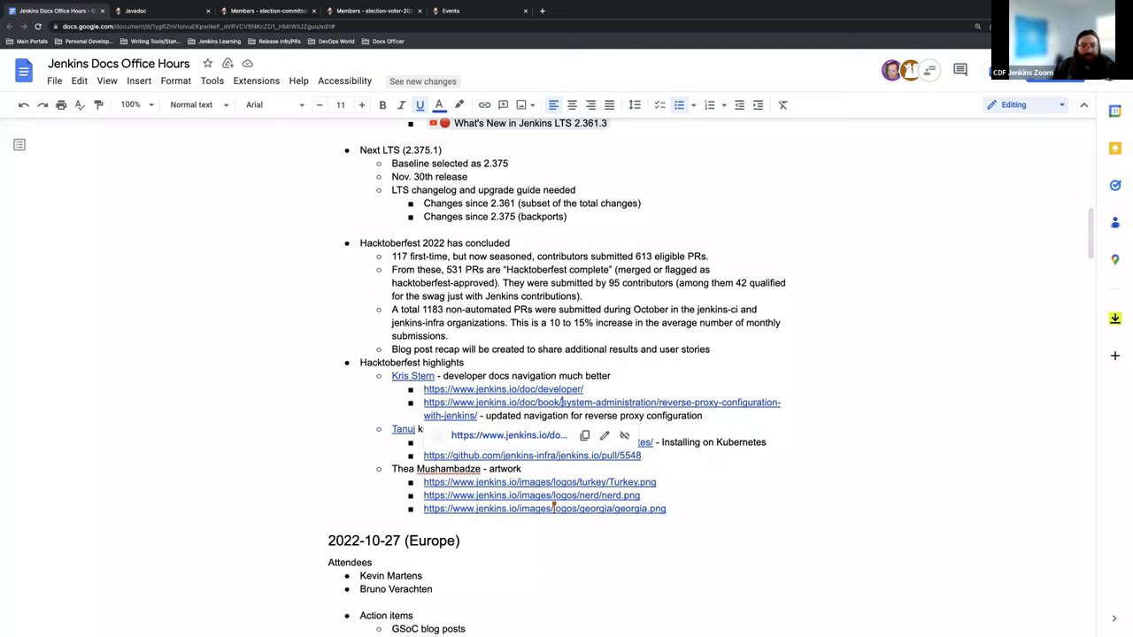
click(576, 440)
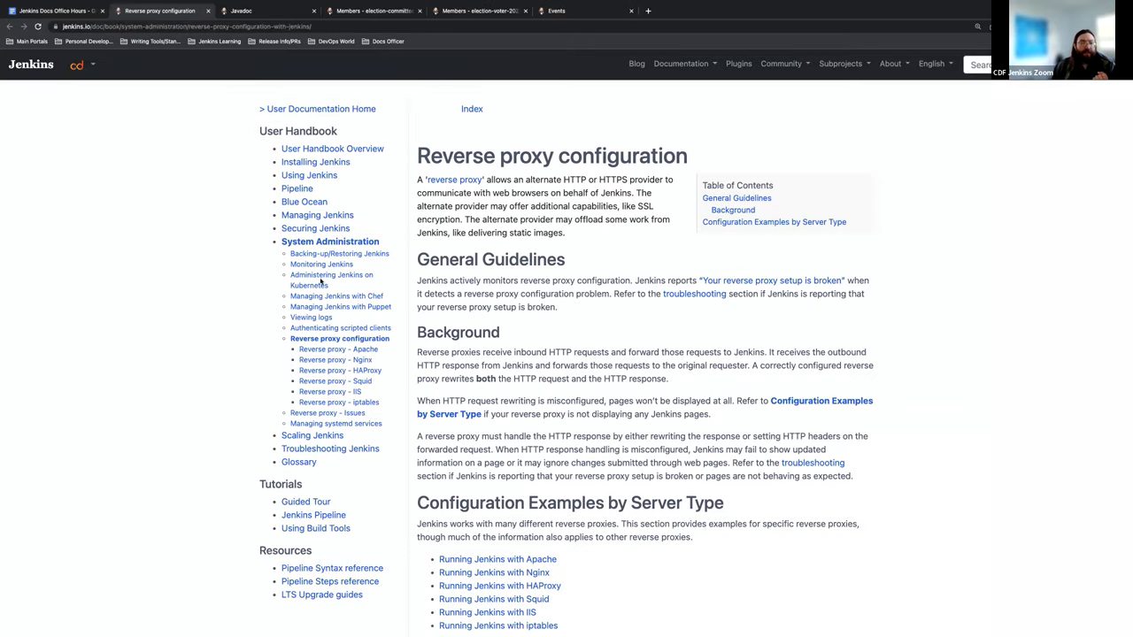
scroll(332, 301, down, 1)
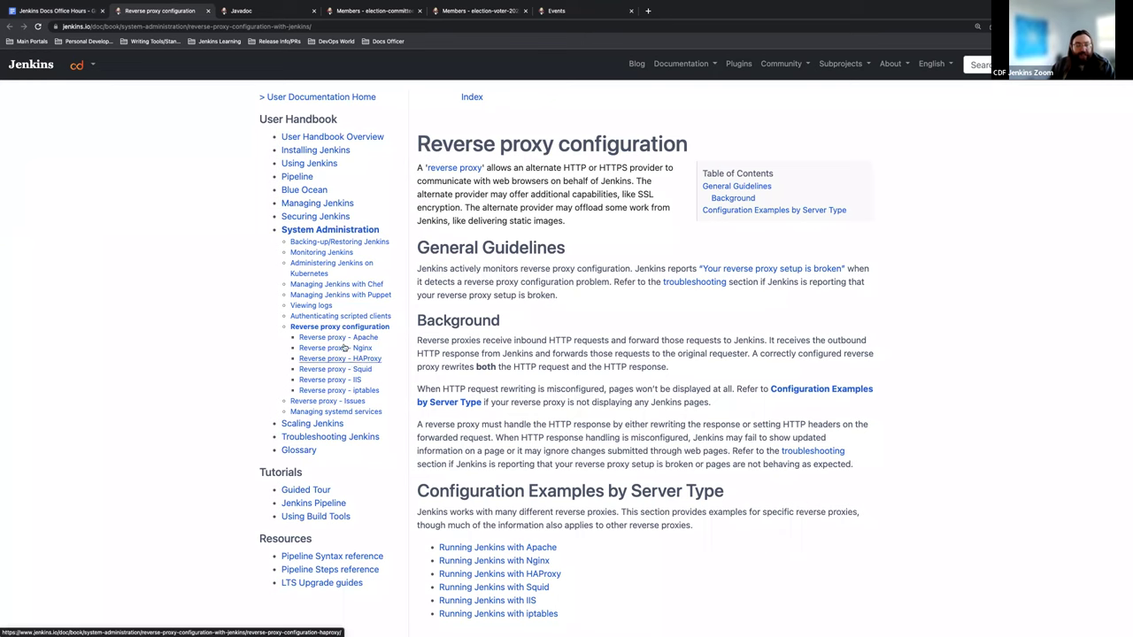
Go through Authenticating scripted clients and Reverse proxy configuration to the Reverse proxy - Nginx guide
click(334, 318)
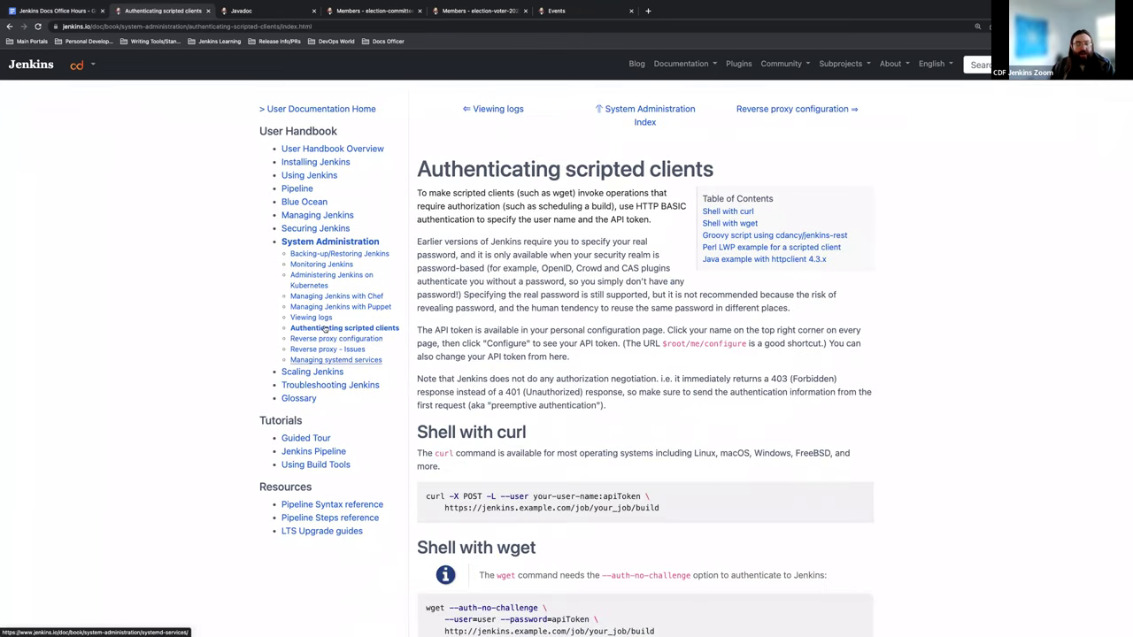
click(334, 338)
scroll(339, 352, down, 1)
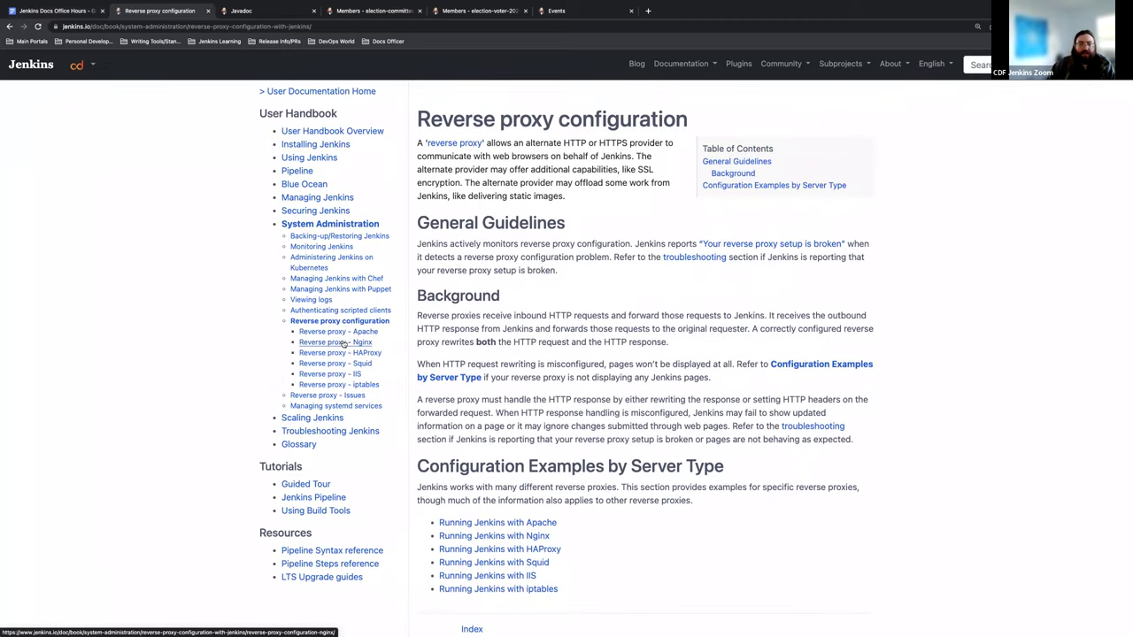
click(345, 344)
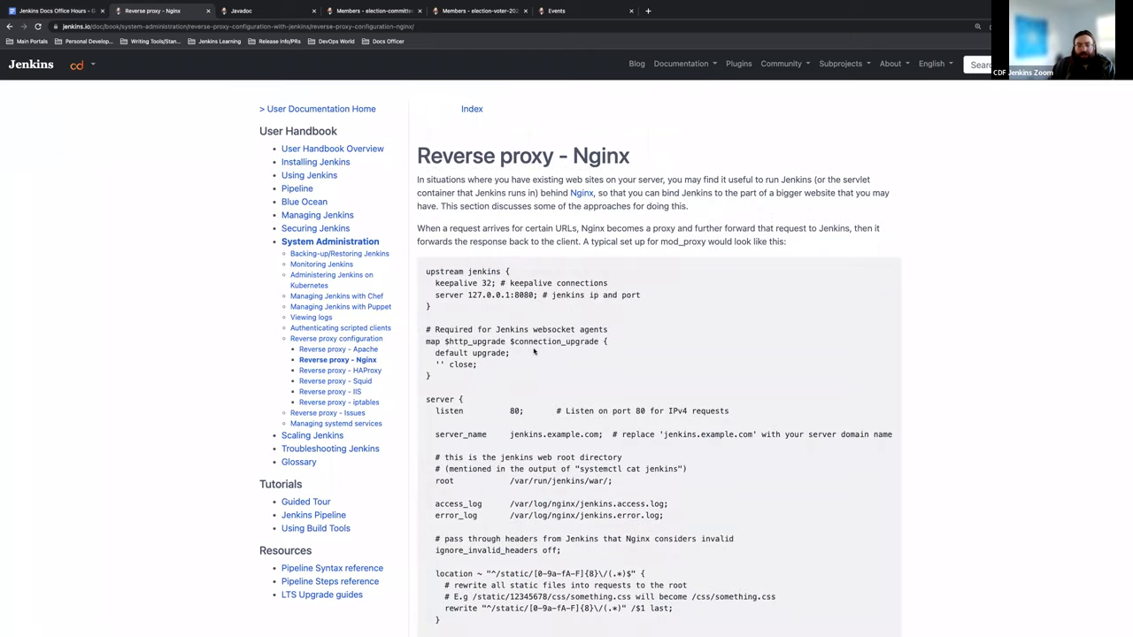
Read the Nginx guide past its config block, then return to the office hours notes
scroll(534, 348, down, 2)
scroll(534, 349, down, 5)
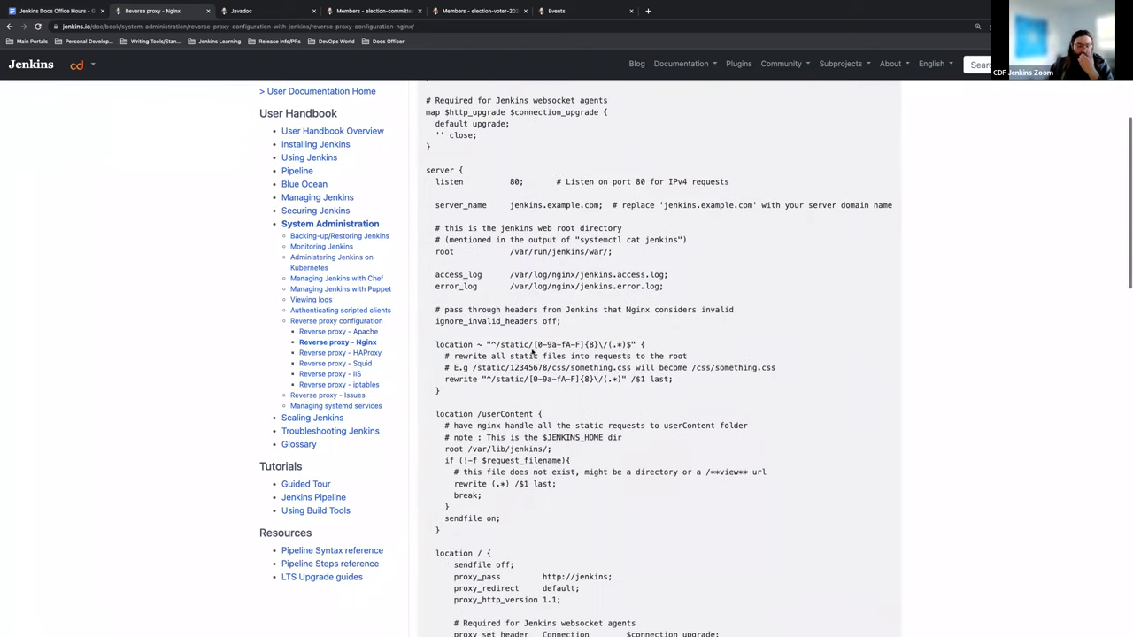
scroll(534, 350, down, 4)
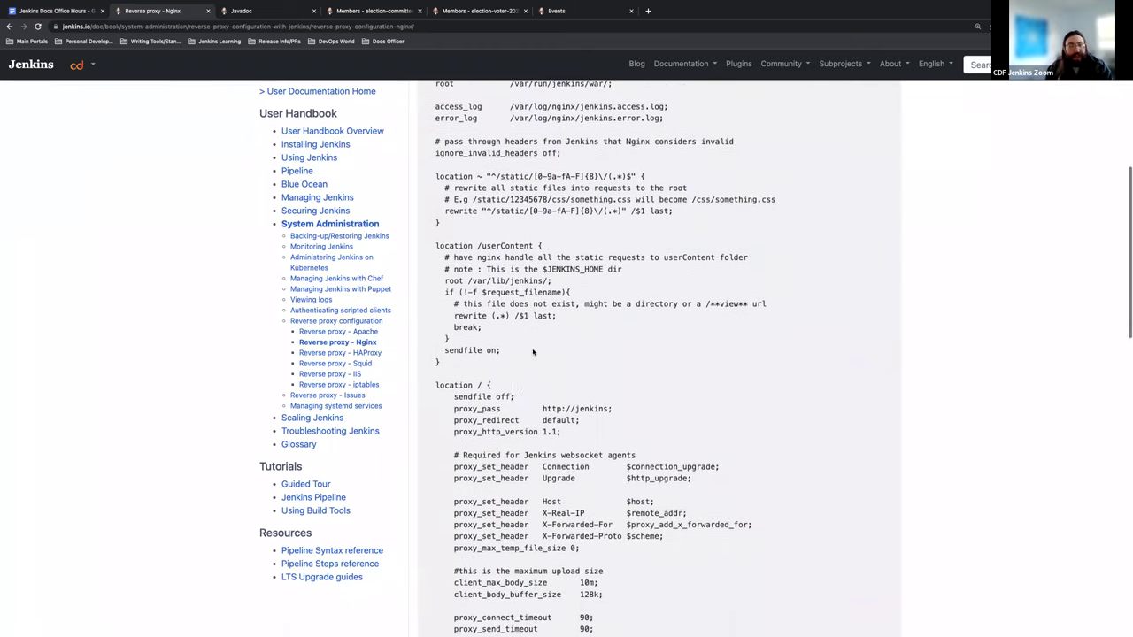
scroll(534, 352, down, 3)
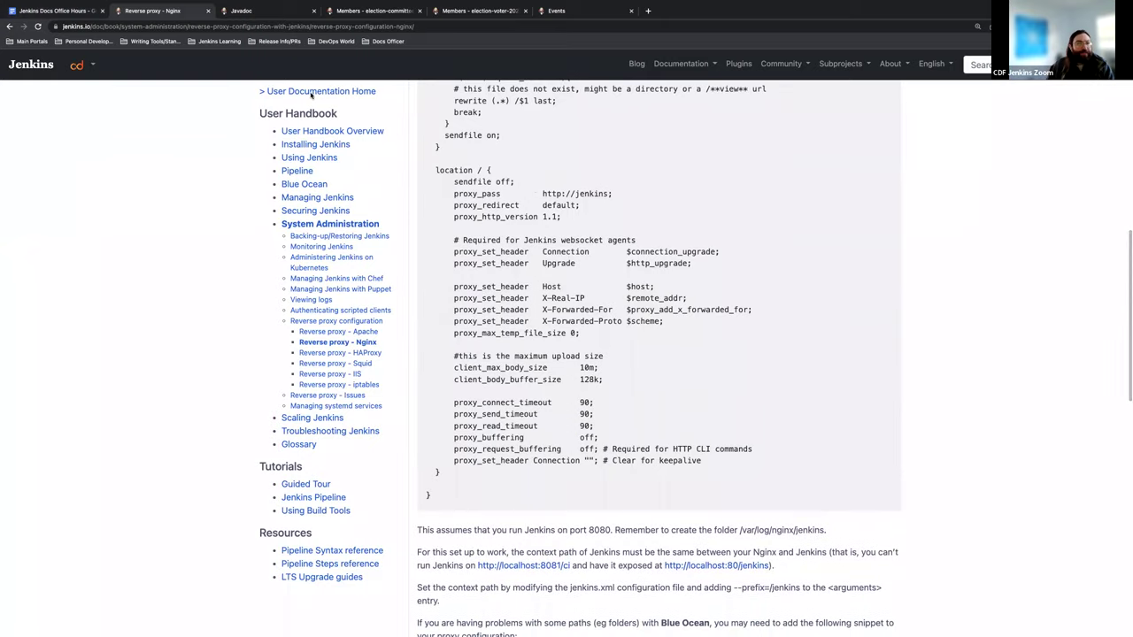
click(63, 13)
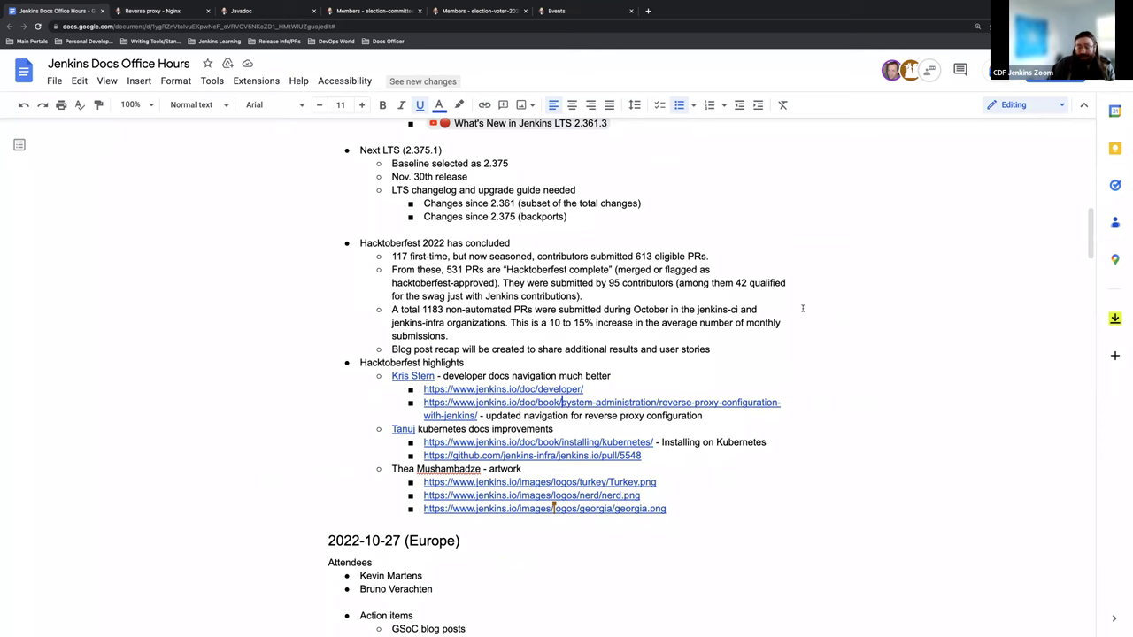
Open the installing/kubernetes link from the Hacktoberfest highlights in a new jenkins.io tab
scroll(472, 390, down, 1)
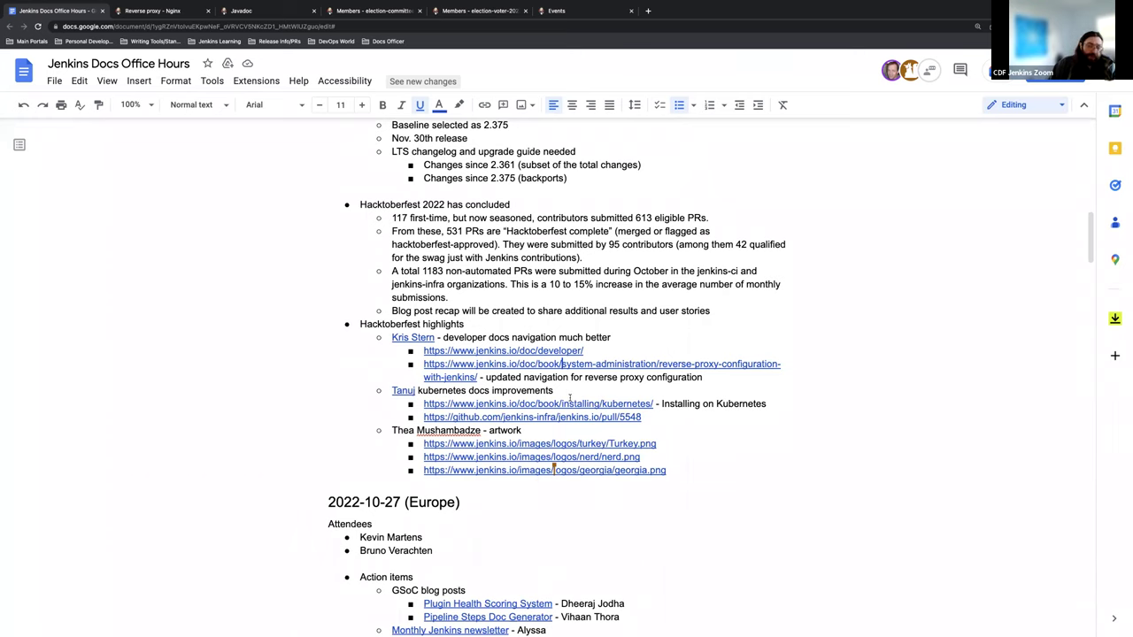
click(569, 403)
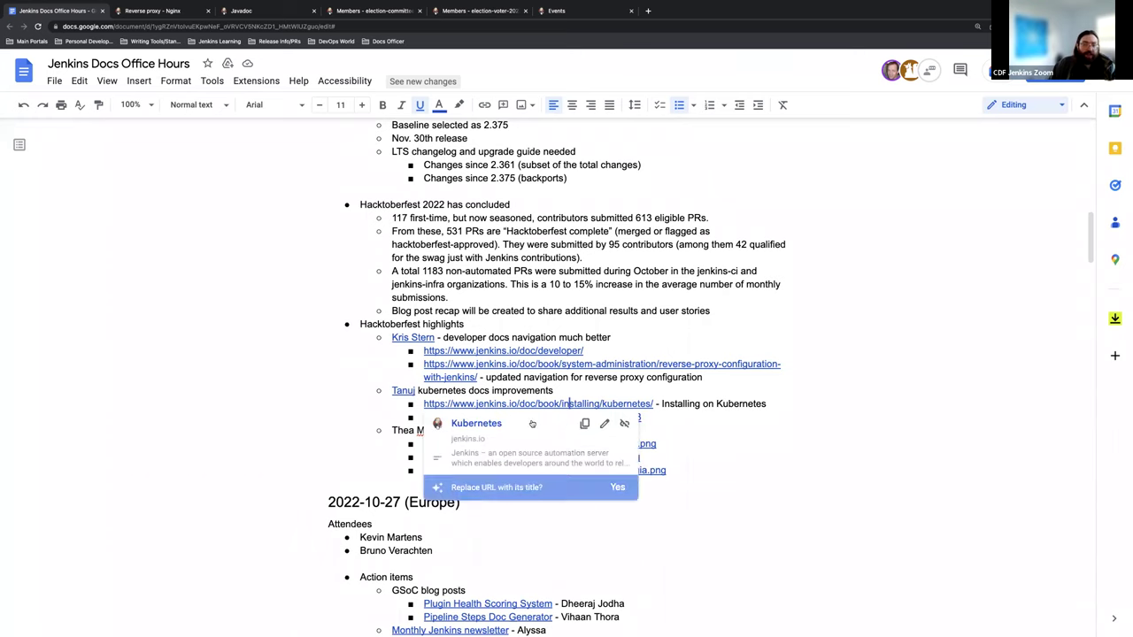
click(531, 423)
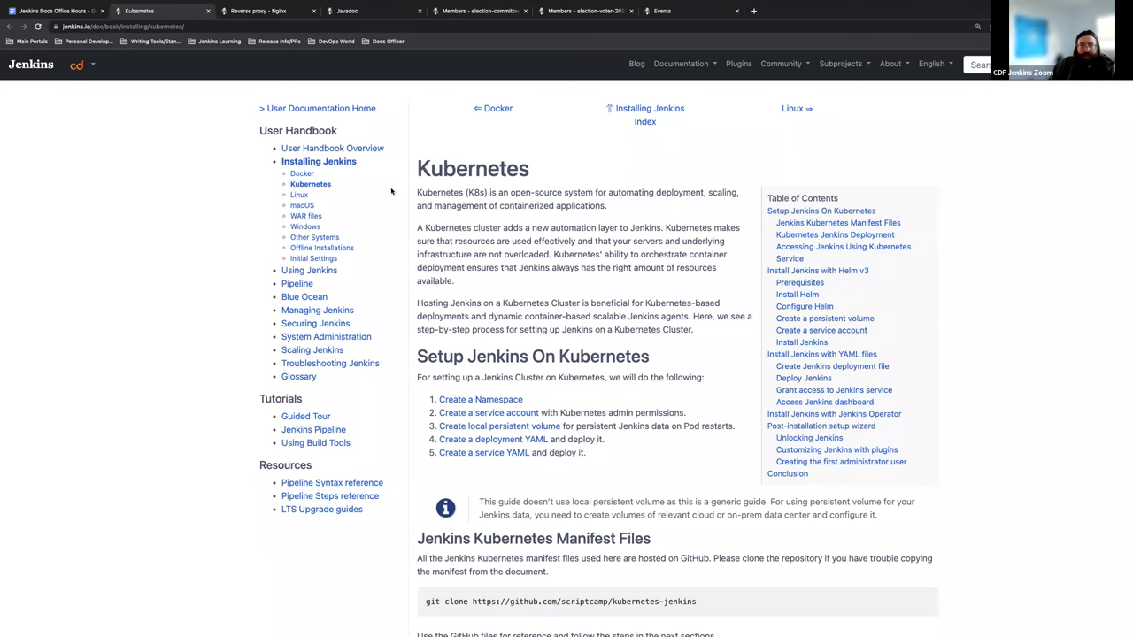
Scroll through the Installing Jenkins on Kubernetes guide on jenkins.io
scroll(521, 228, down, 1)
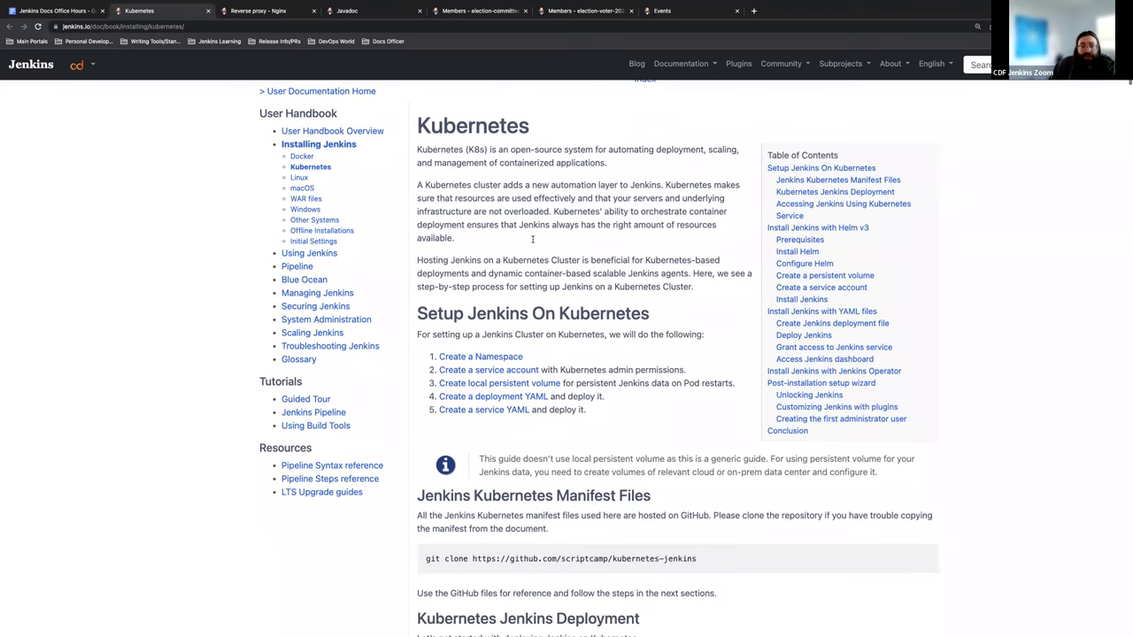
scroll(534, 244, down, 1)
scroll(547, 249, down, 1)
scroll(542, 254, down, 2)
scroll(544, 255, down, 5)
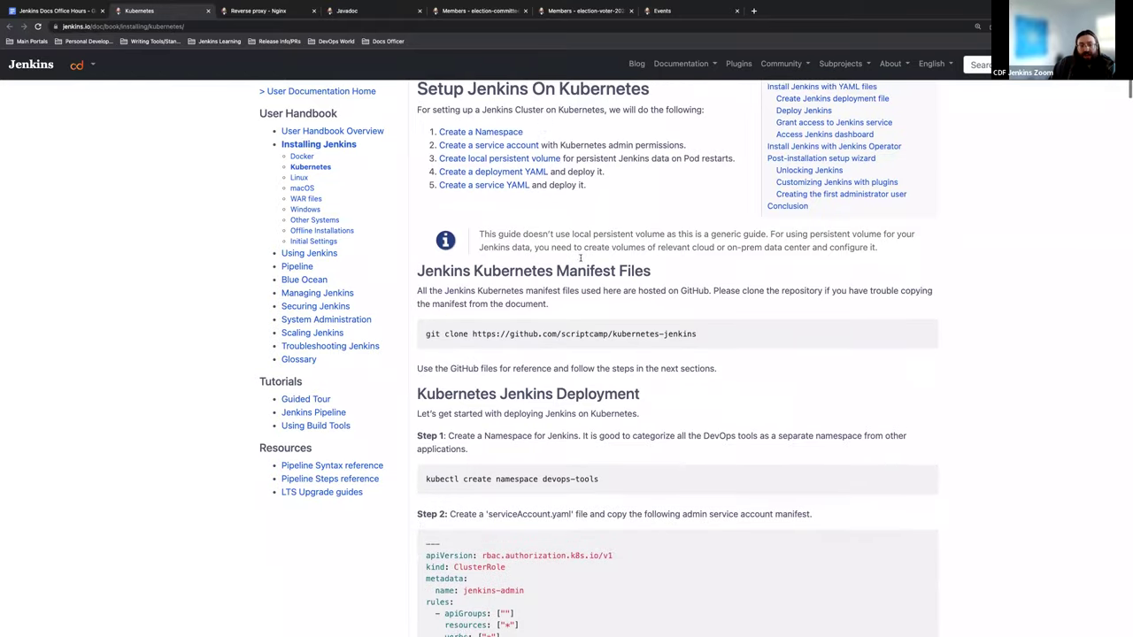
scroll(578, 258, down, 4)
scroll(578, 258, down, 14)
scroll(578, 256, down, 13)
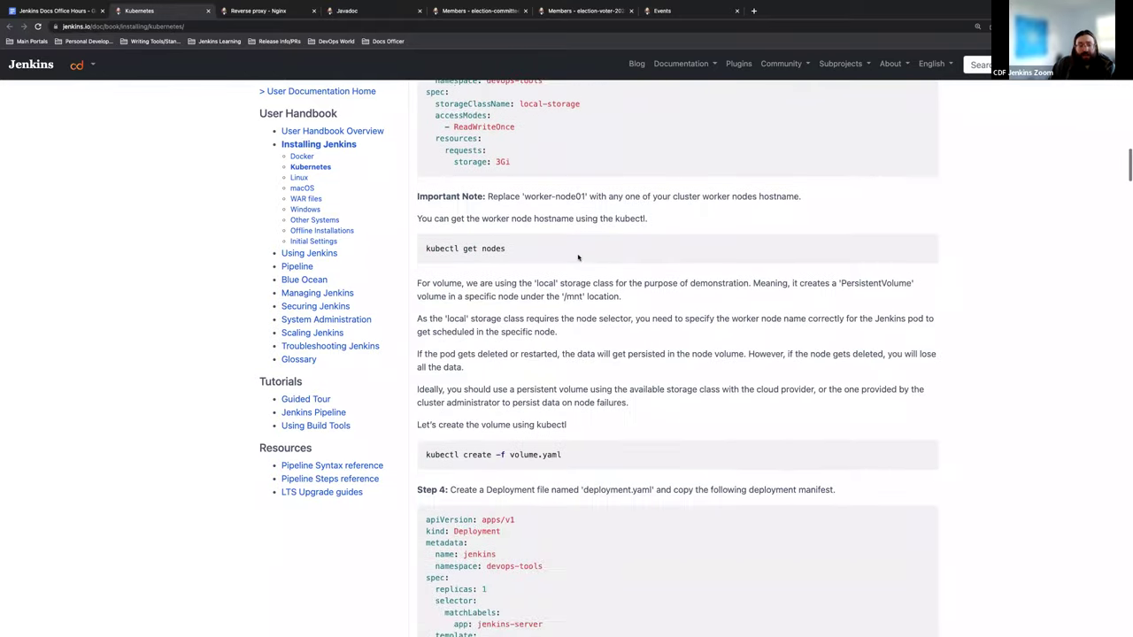
scroll(580, 255, down, 7)
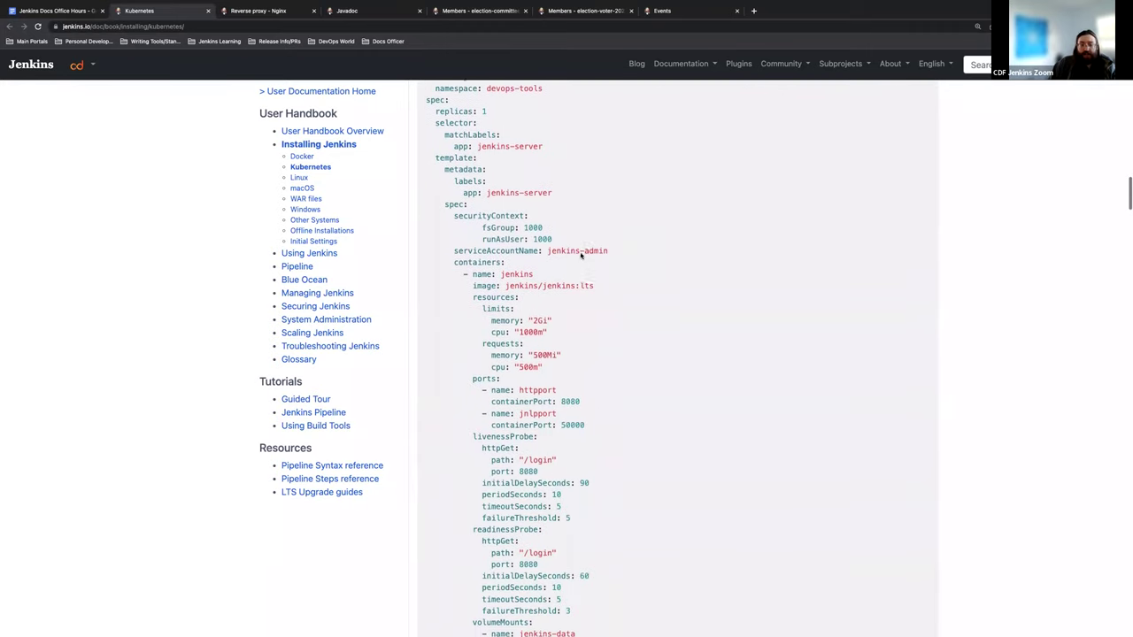
scroll(581, 249, down, 6)
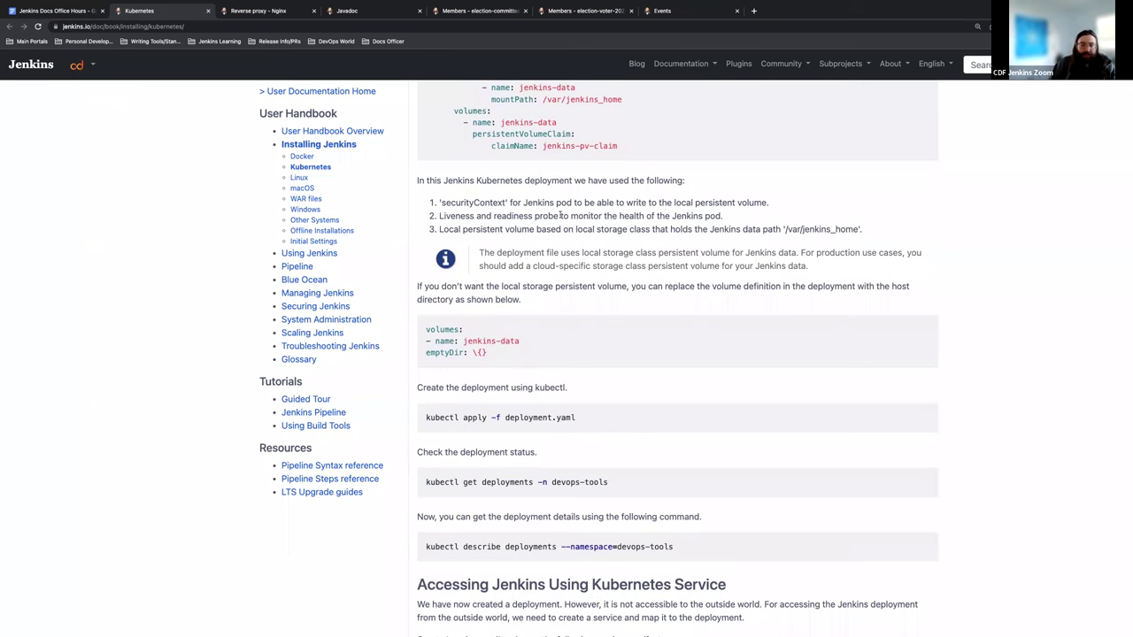
Read down to the Kubernetes Service section, then show the pull/5548 link preview in the notes
scroll(581, 248, down, 1)
scroll(598, 238, down, 5)
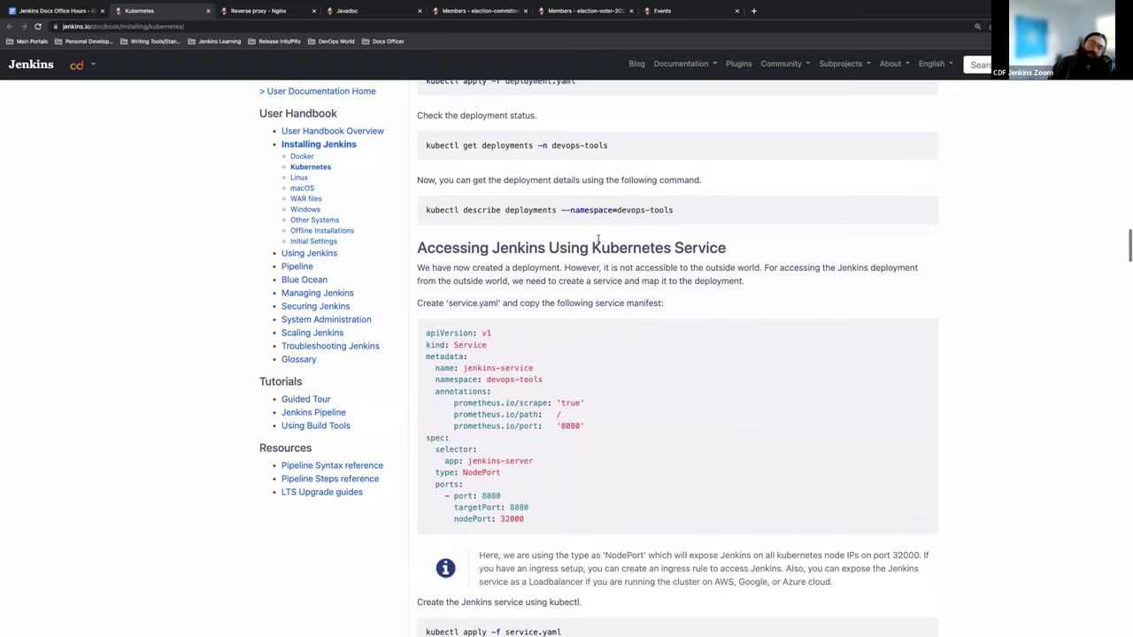
scroll(598, 238, down, 3)
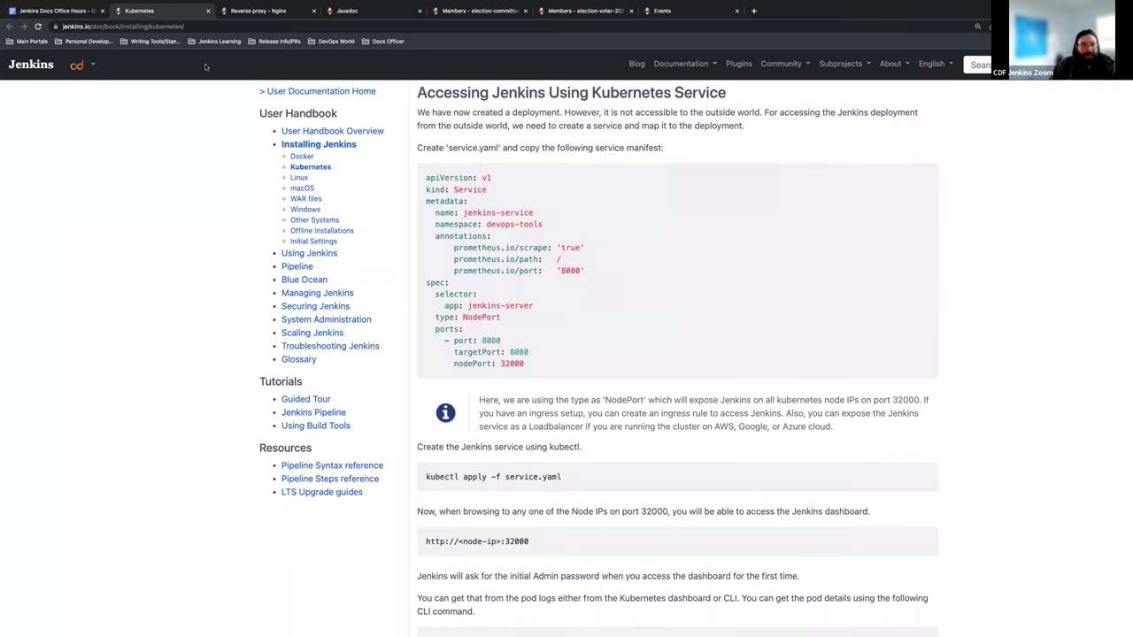
click(75, 14)
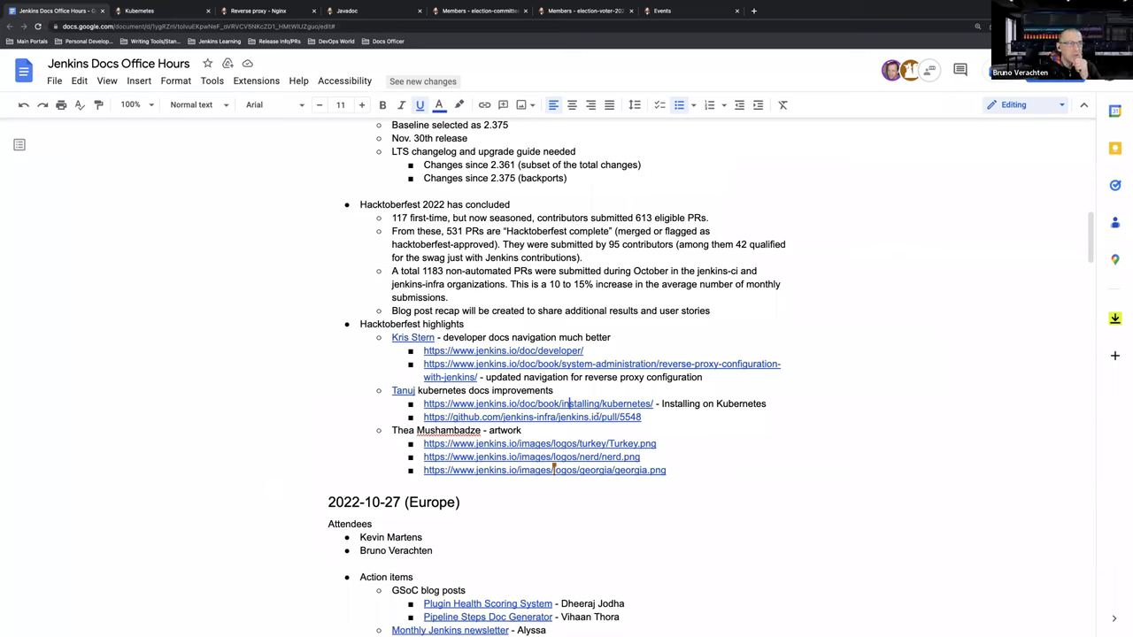
click(549, 417)
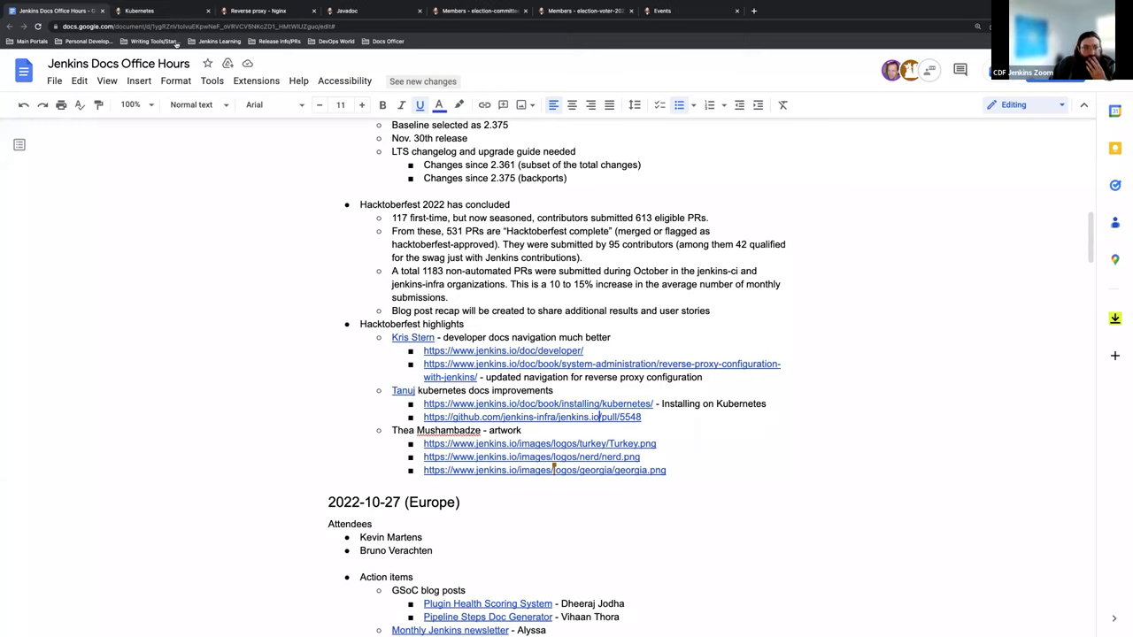
Close the pull request 5548 tab, scroll back up the Kubernetes page, and return to the notes
click(208, 10)
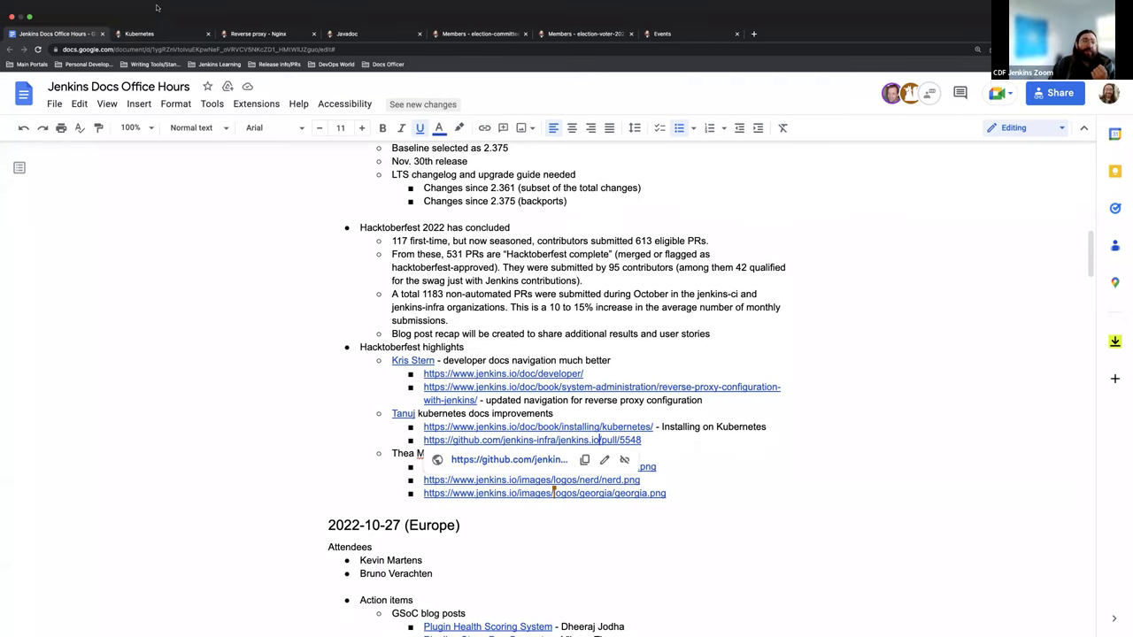
click(156, 34)
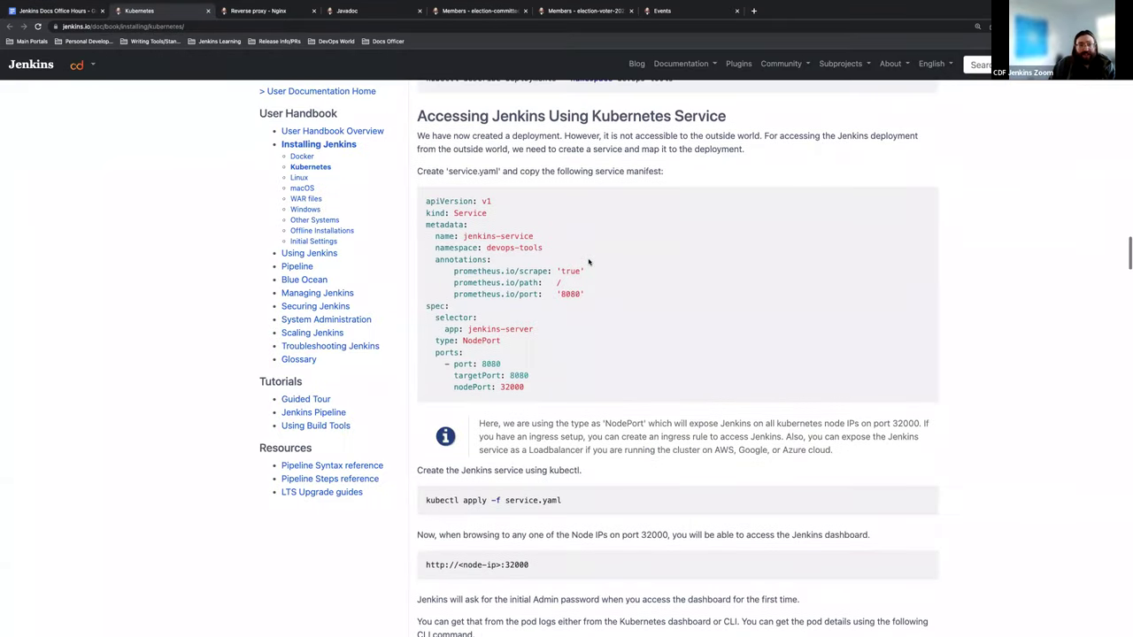
scroll(589, 261, up, 10)
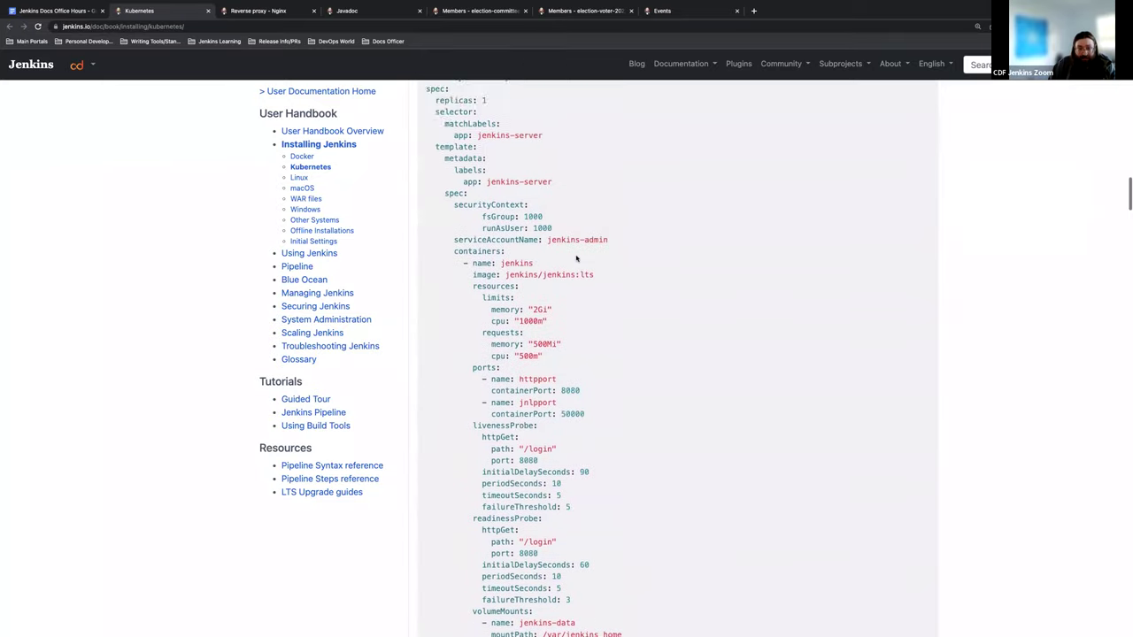
scroll(577, 259, up, 15)
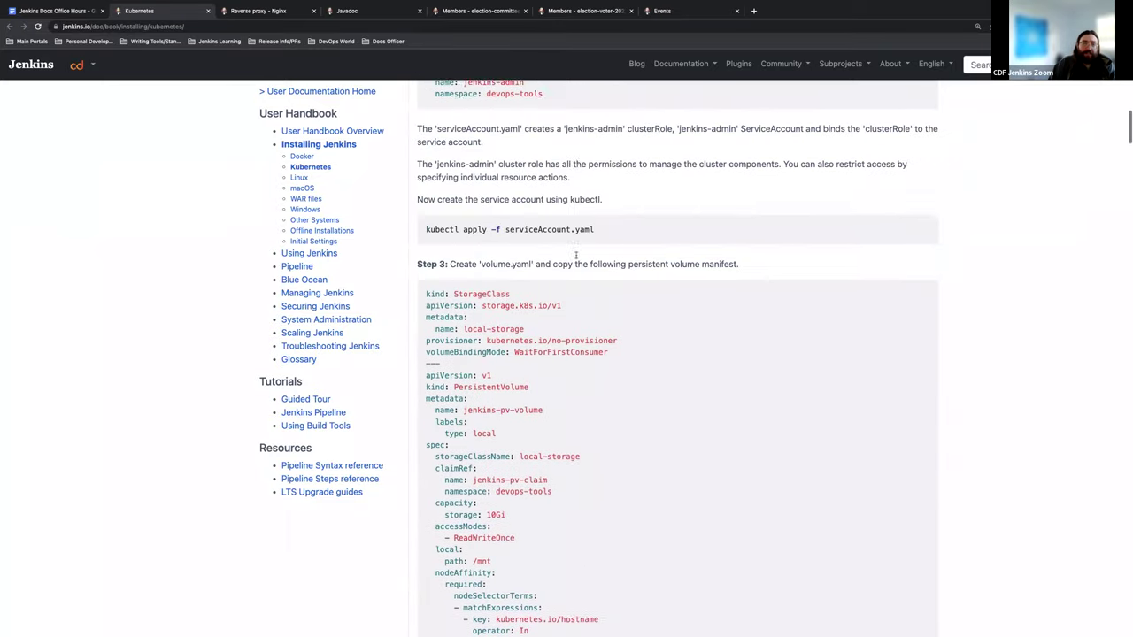
scroll(576, 258, up, 15)
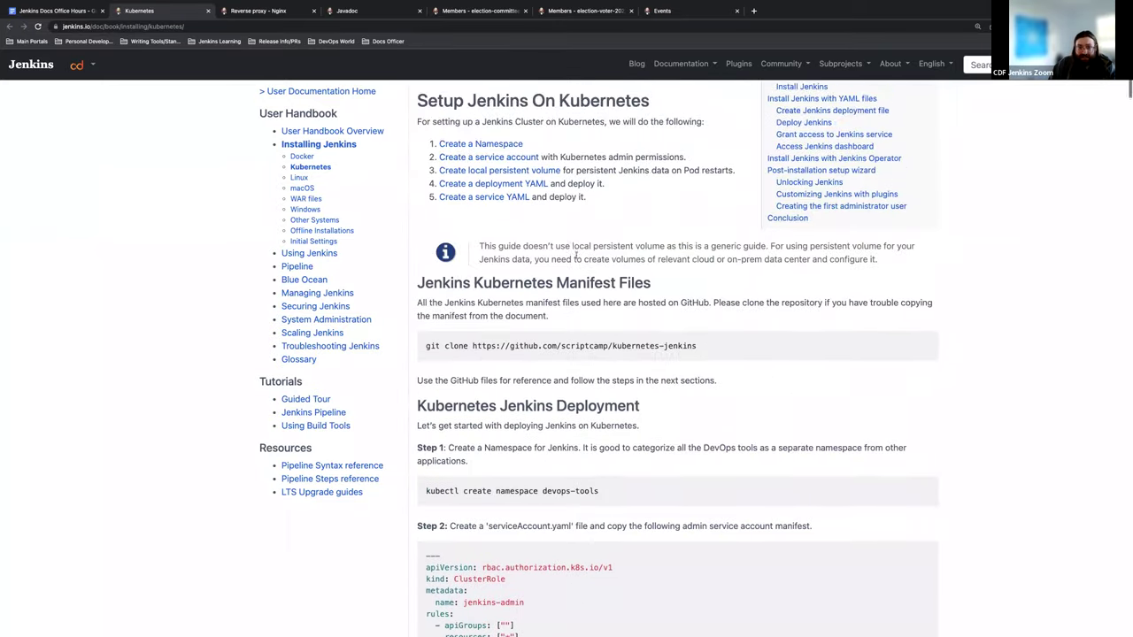
scroll(576, 256, up, 5)
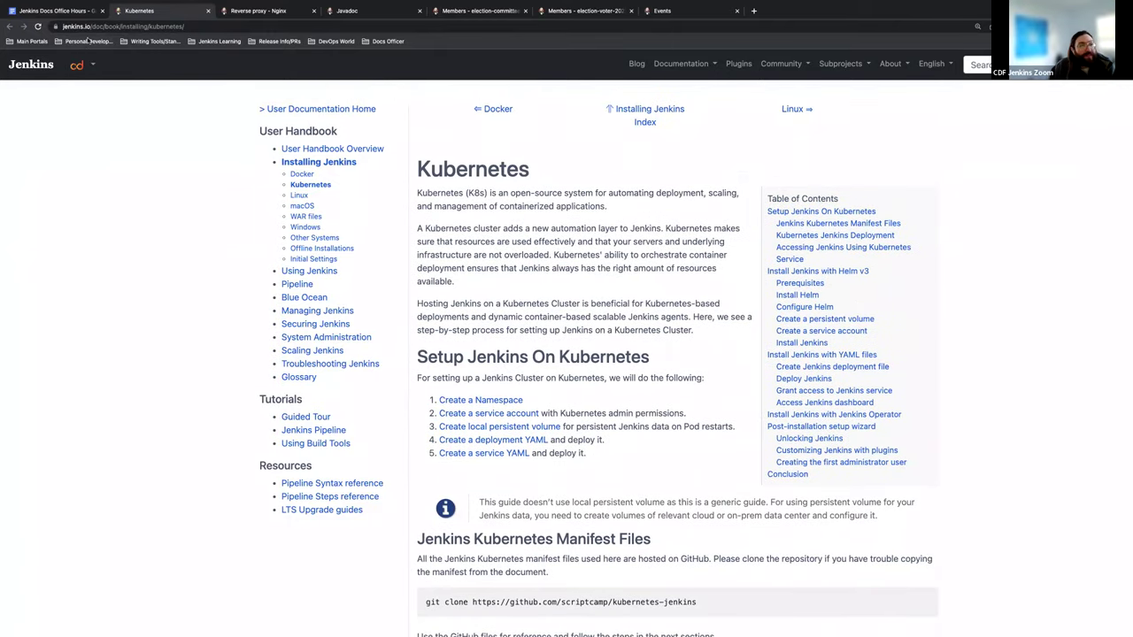
click(57, 10)
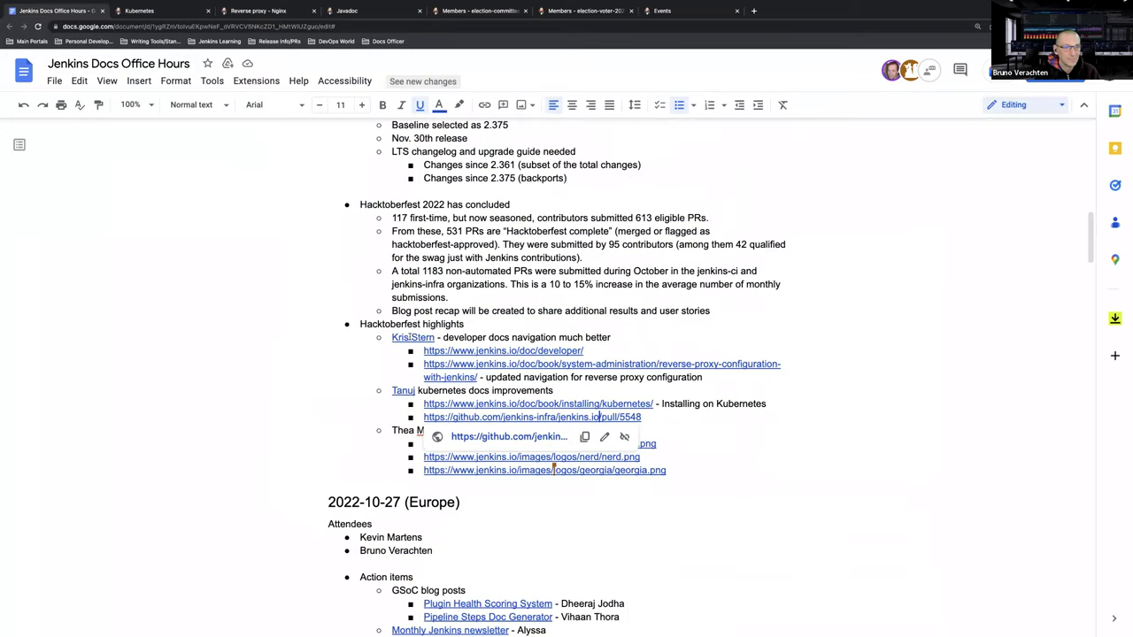
Dismiss the pull request preview and open the Turkey.png artwork link in a new tab
click(797, 431)
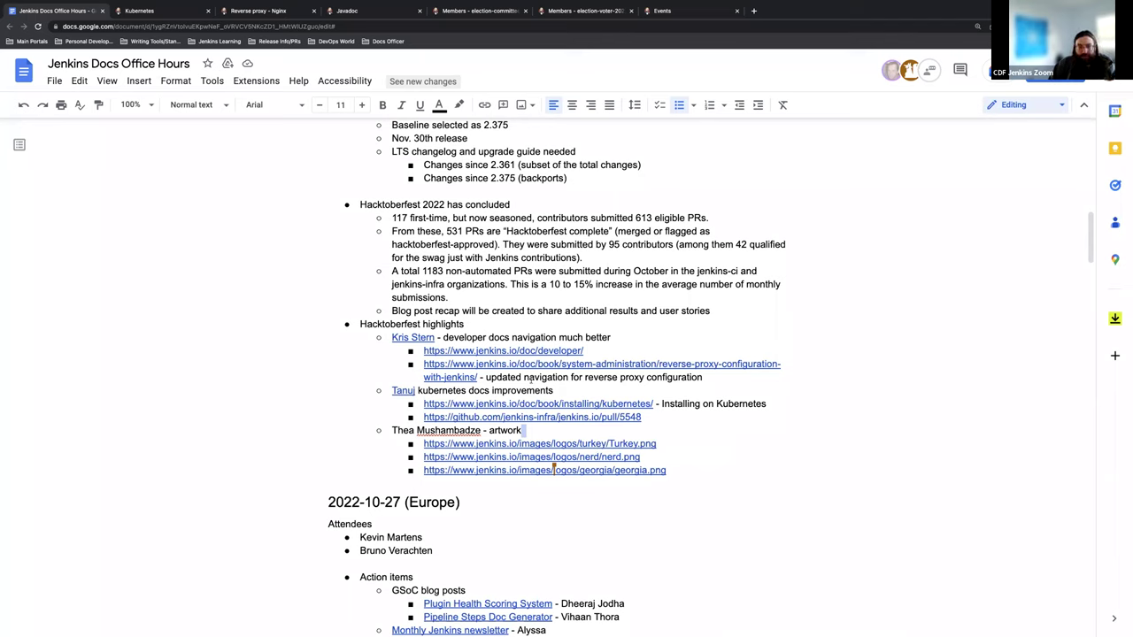
click(576, 444)
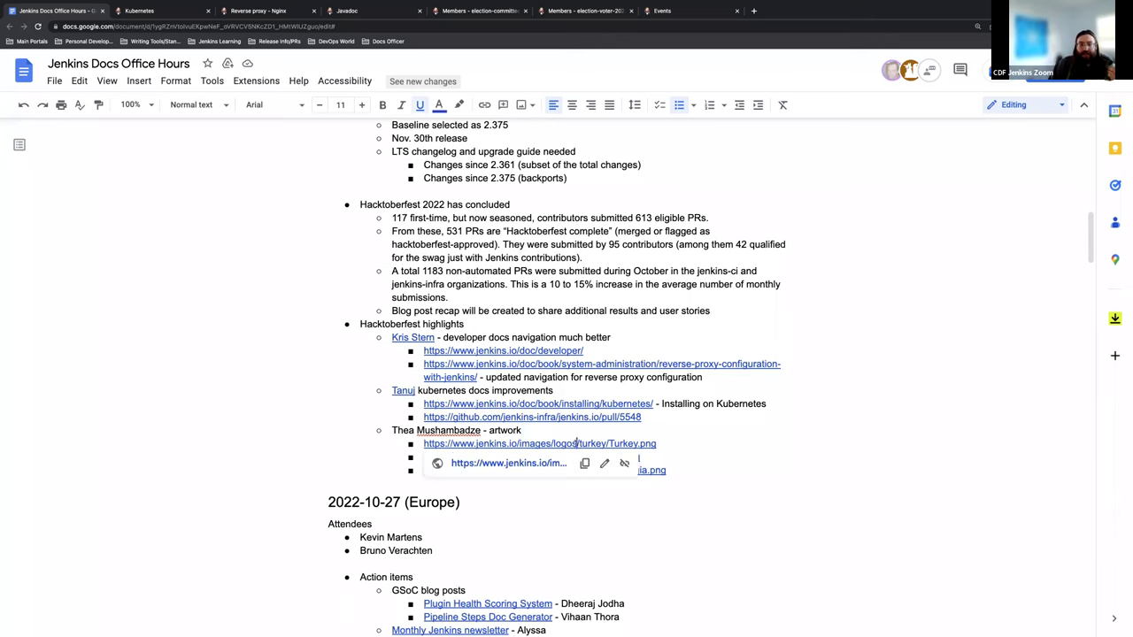
click(544, 467)
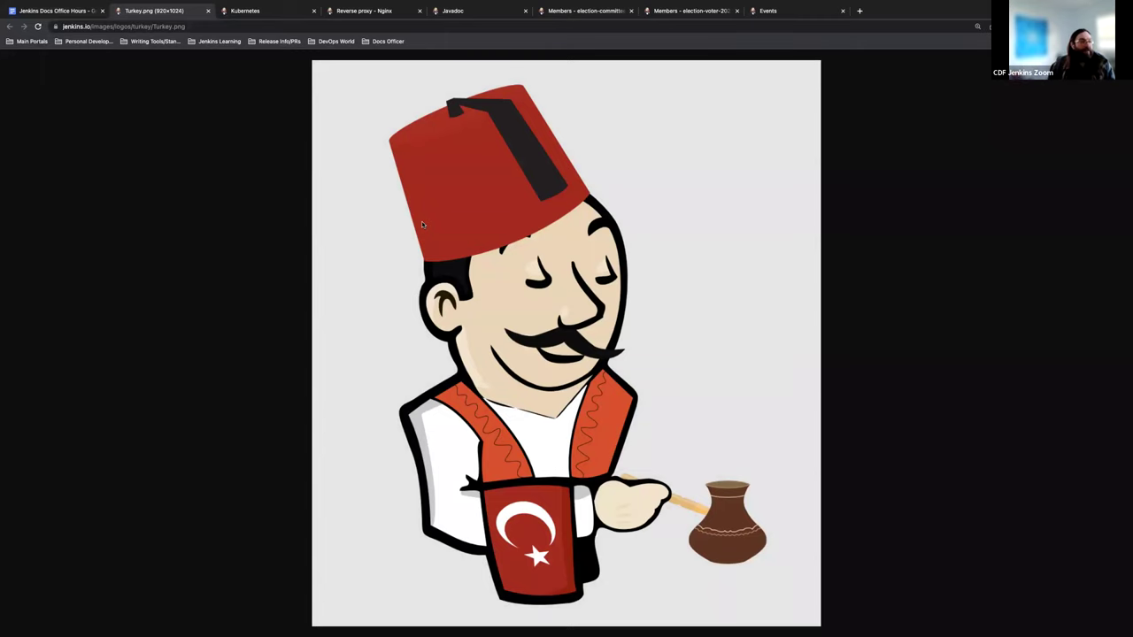
Open the georgia.png artwork link in its own tab, then return to the Office Hours notes
click(74, 12)
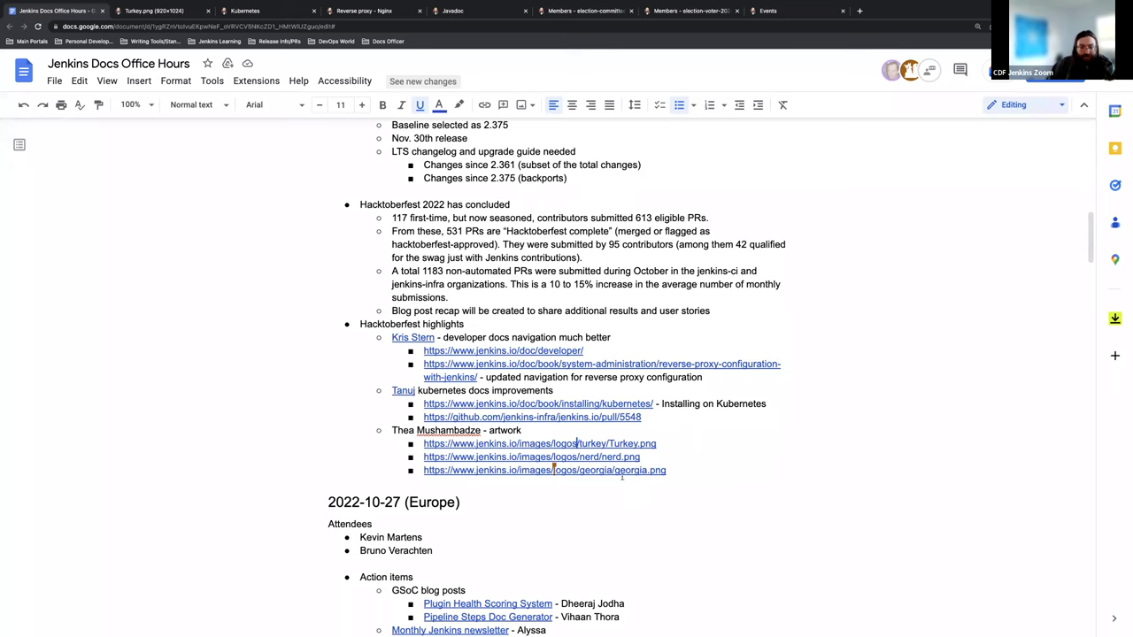
click(554, 469)
click(496, 499)
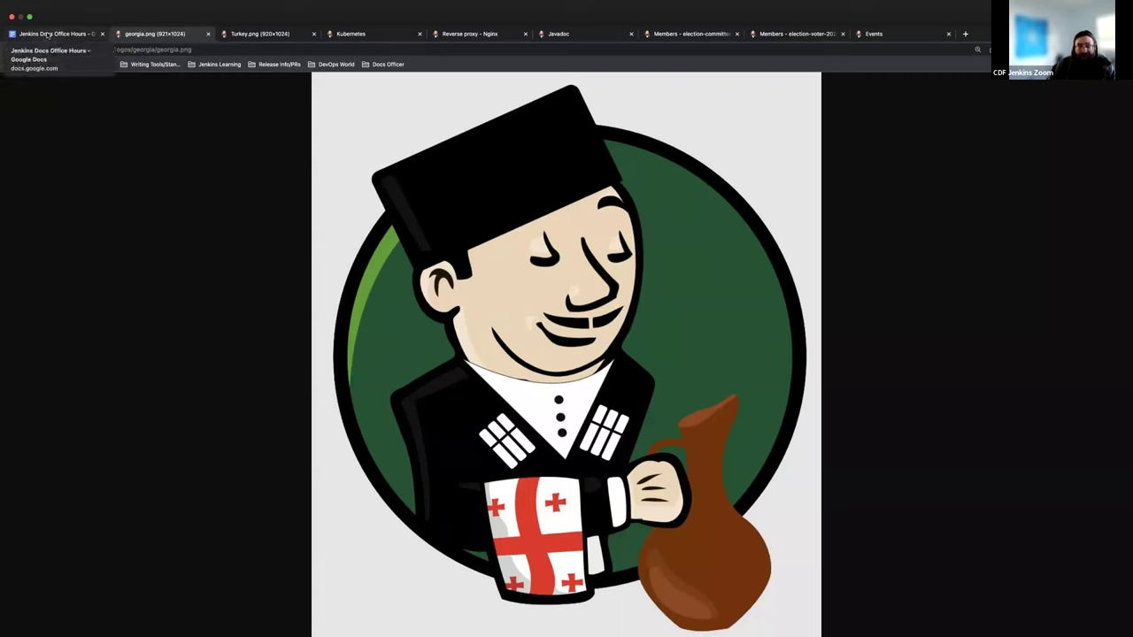
click(51, 34)
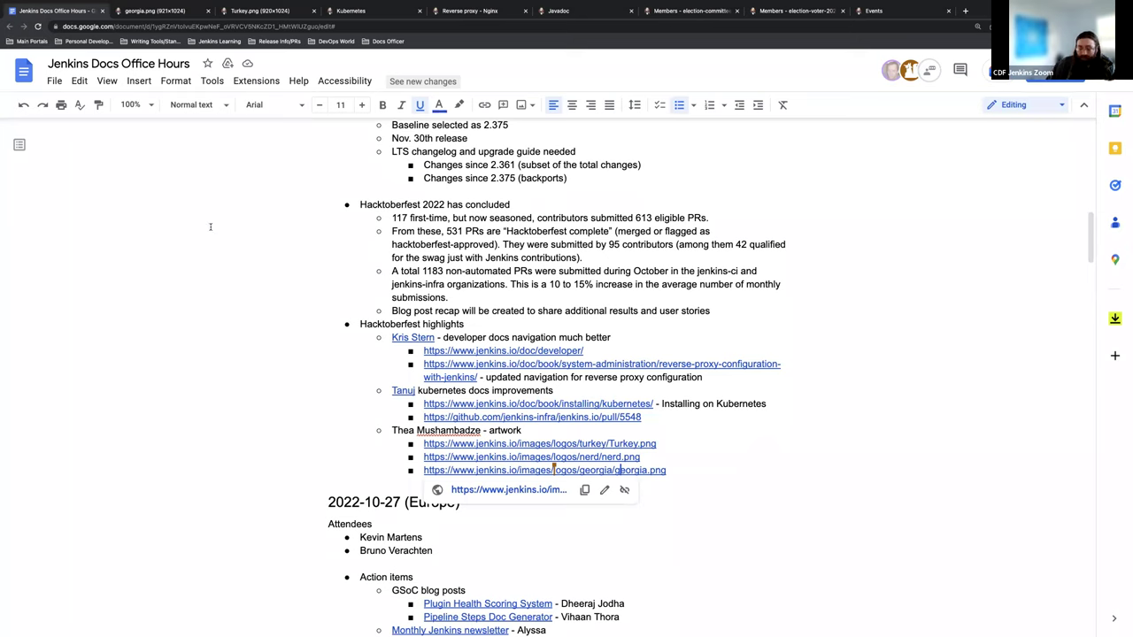
click(269, 351)
key(Down)
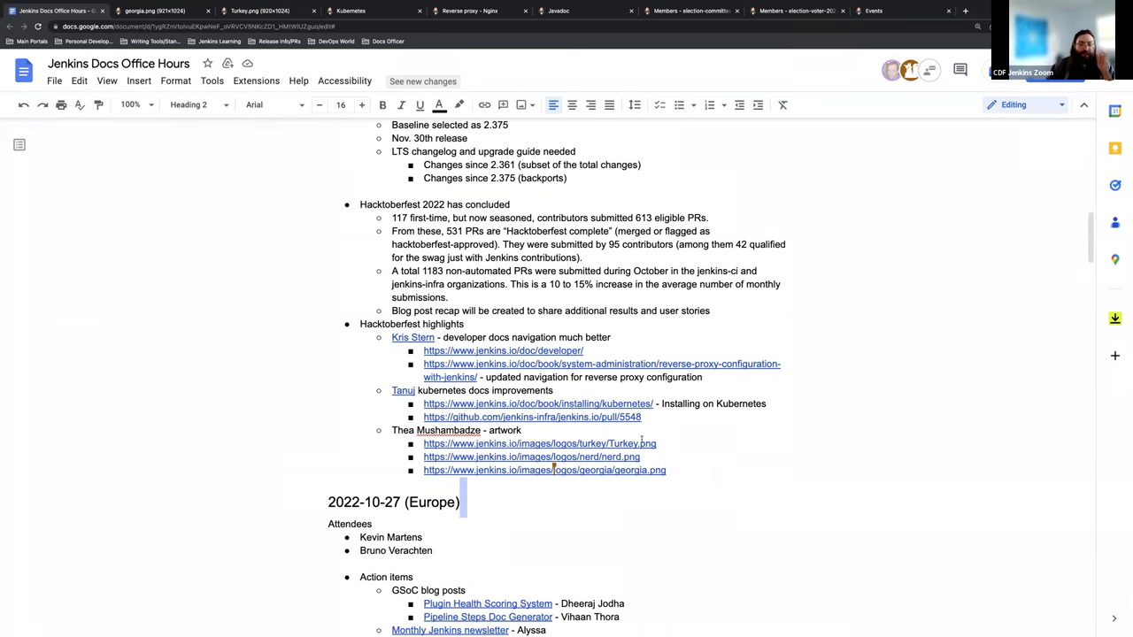
scroll(622, 439, down, 1)
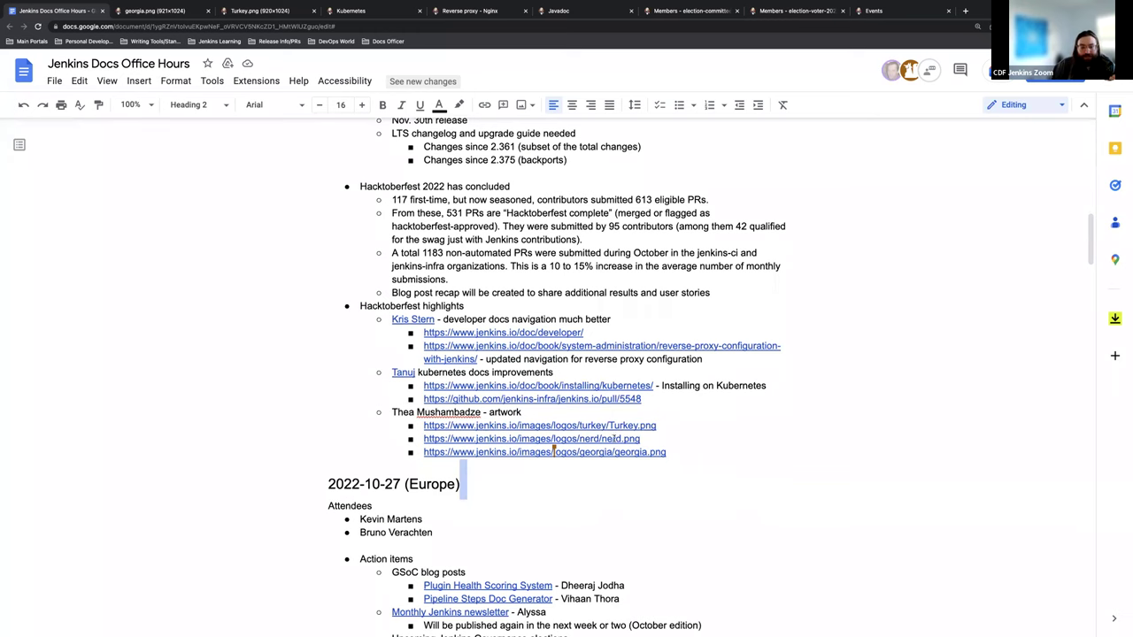
scroll(528, 410, up, 1)
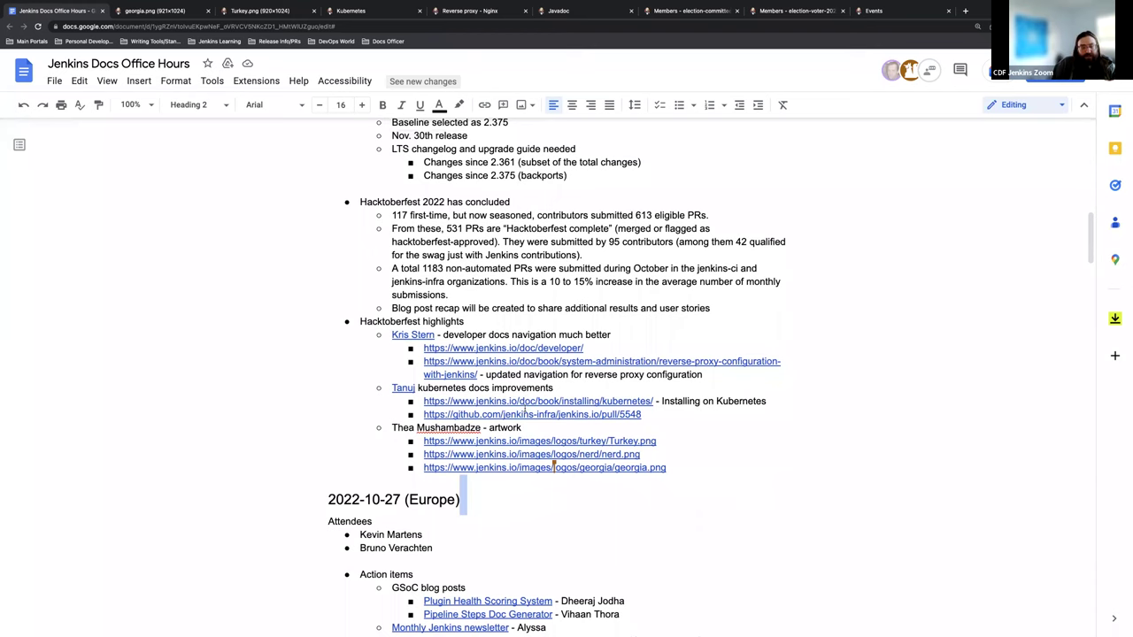
scroll(525, 406, up, 1)
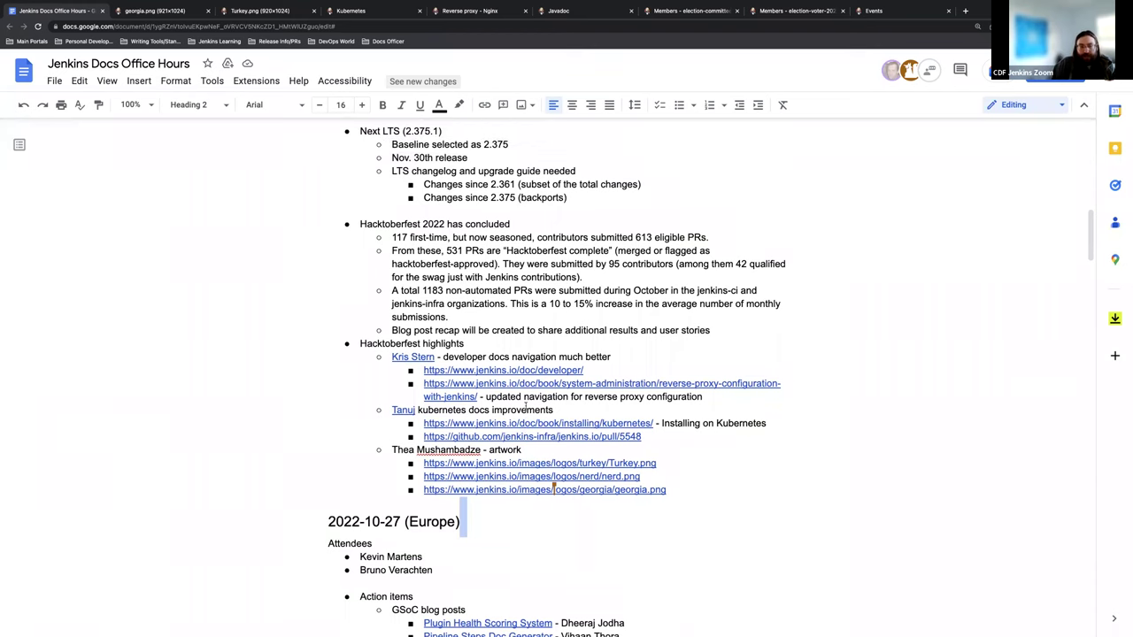
scroll(525, 406, up, 1)
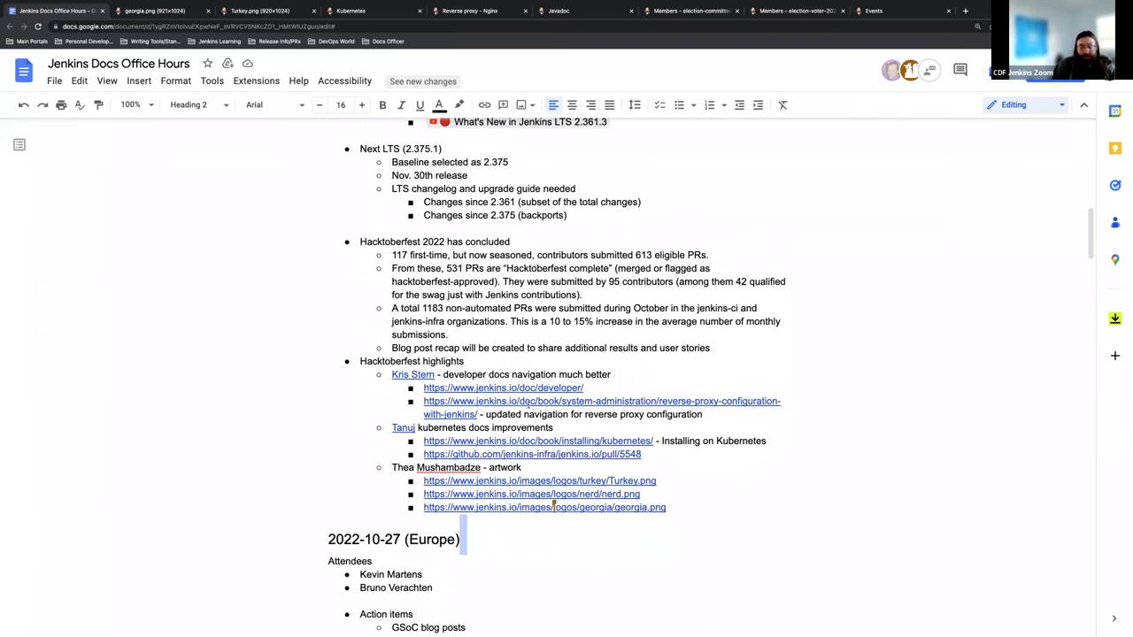
scroll(527, 405, up, 4)
scroll(555, 385, up, 2)
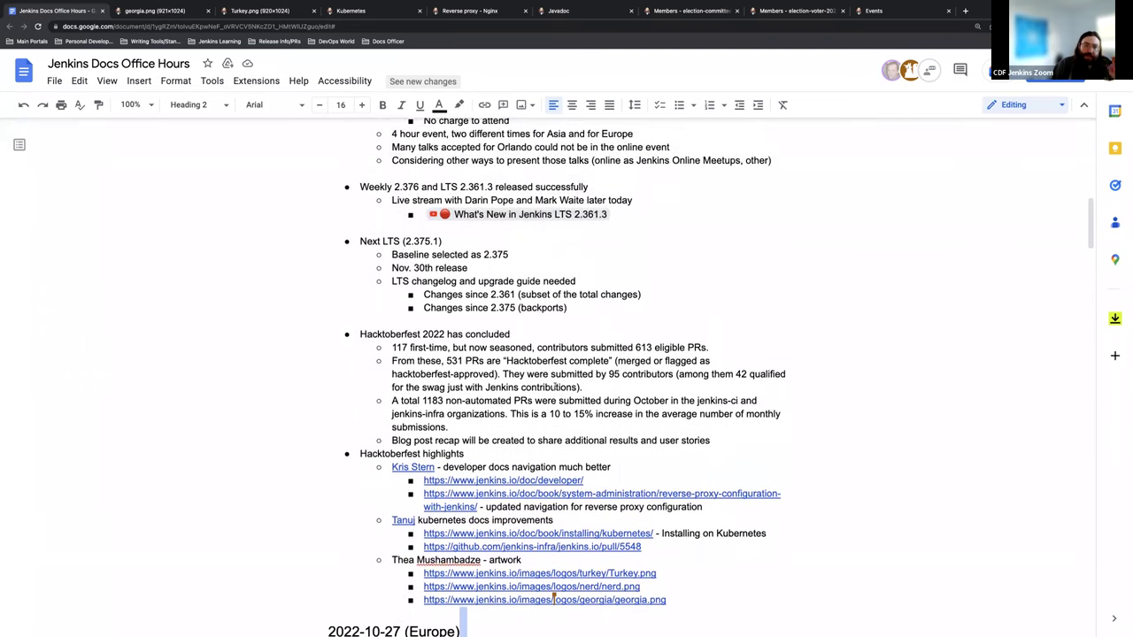
scroll(555, 386, up, 1)
scroll(567, 377, down, 7)
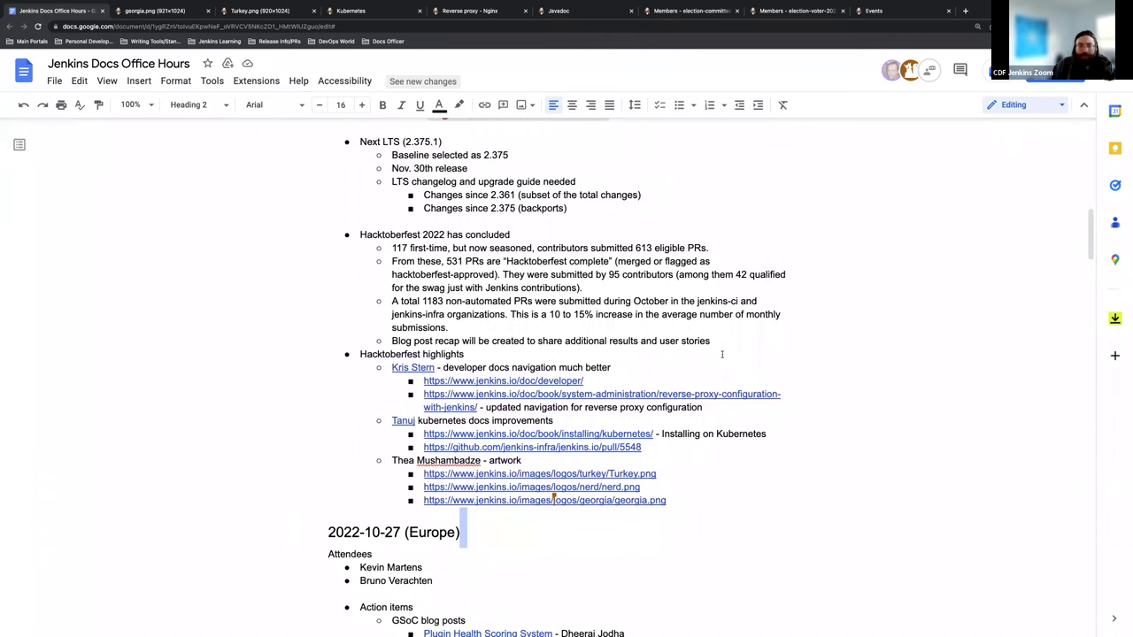
scroll(708, 358, down, 1)
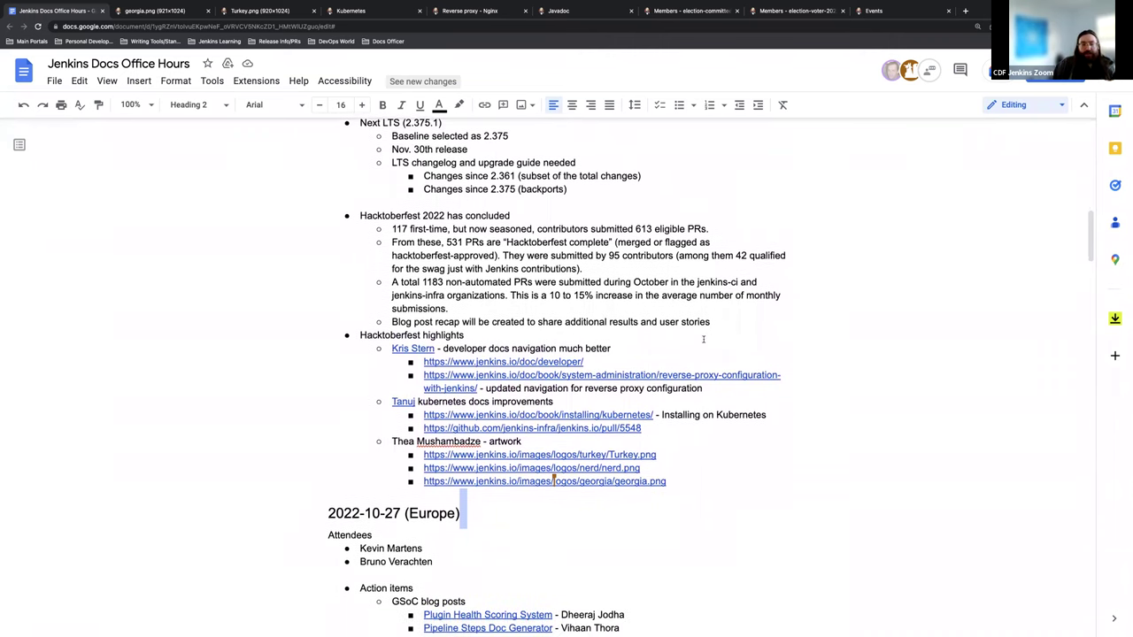
scroll(708, 358, up, 2)
scroll(557, 380, up, 1)
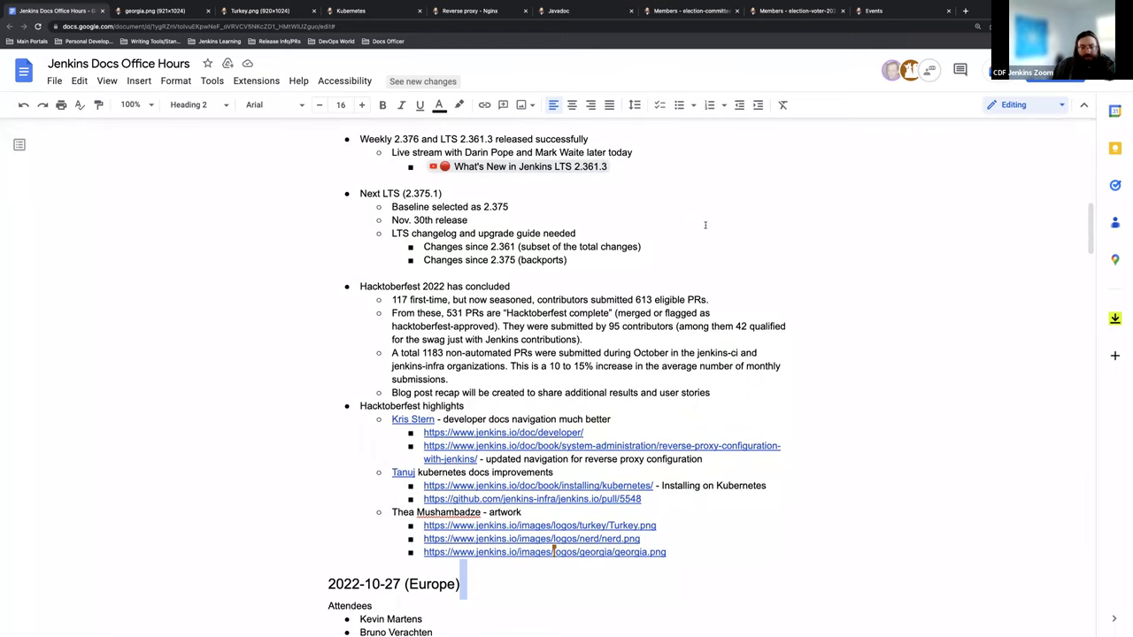
scroll(705, 225, up, 1)
scroll(706, 225, up, 1)
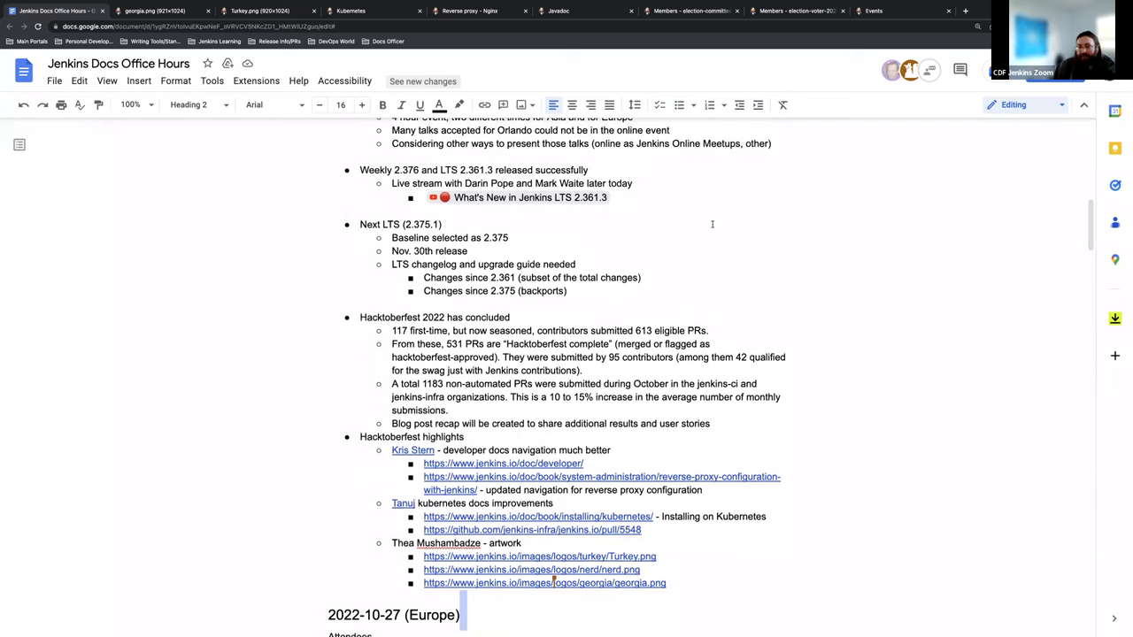
scroll(714, 225, up, 1)
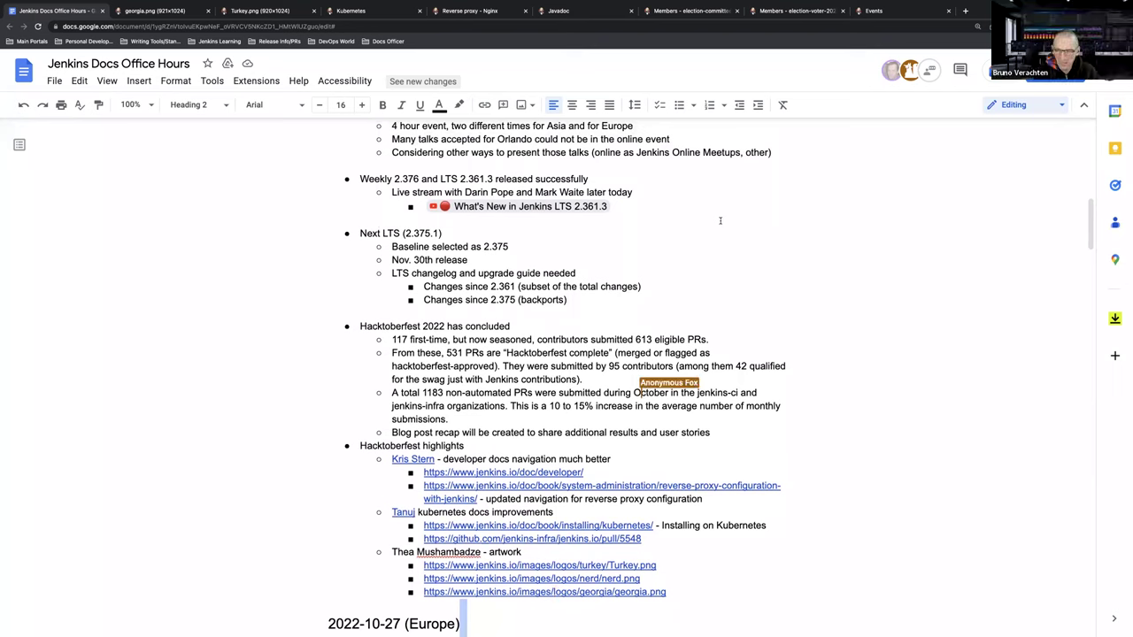
scroll(729, 178, up, 5)
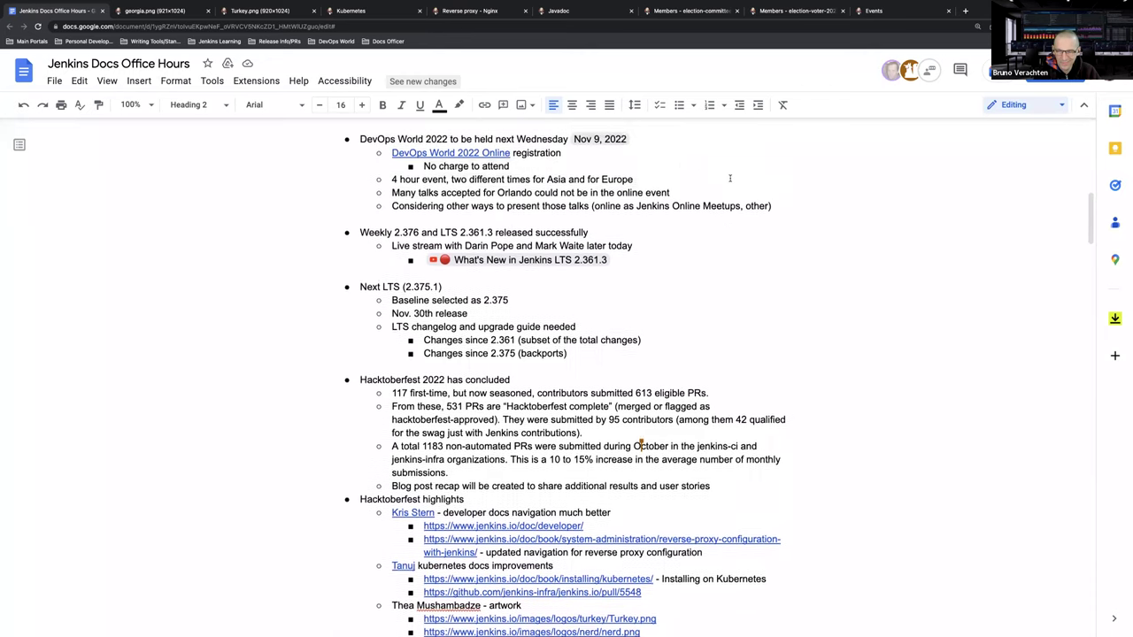
scroll(729, 178, up, 4)
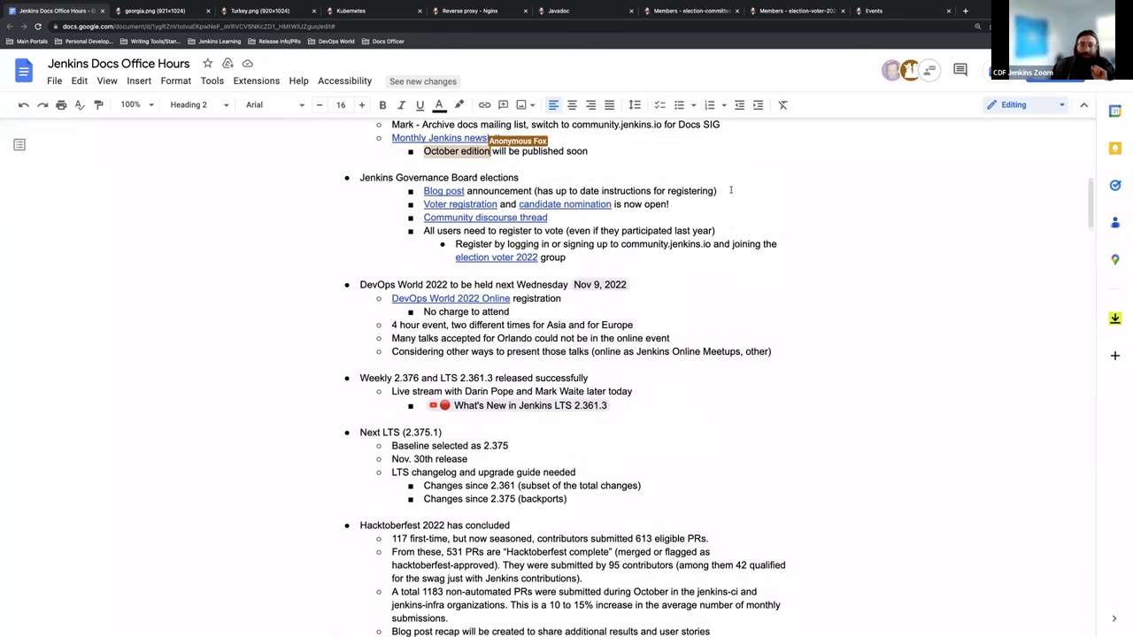
scroll(732, 189, up, 5)
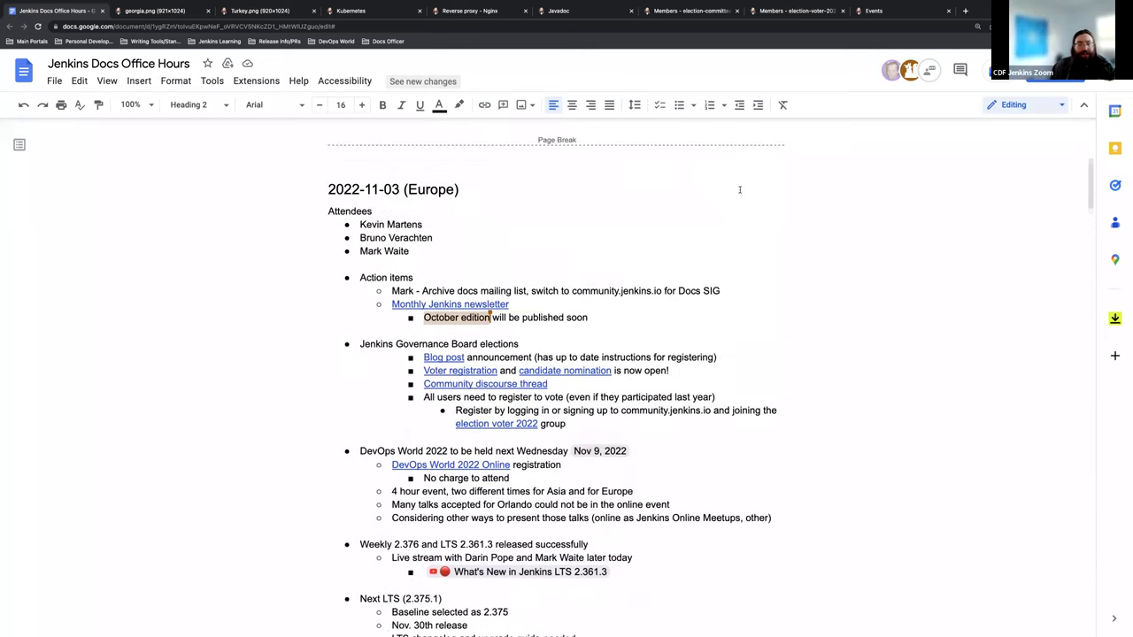
scroll(740, 189, down, 2)
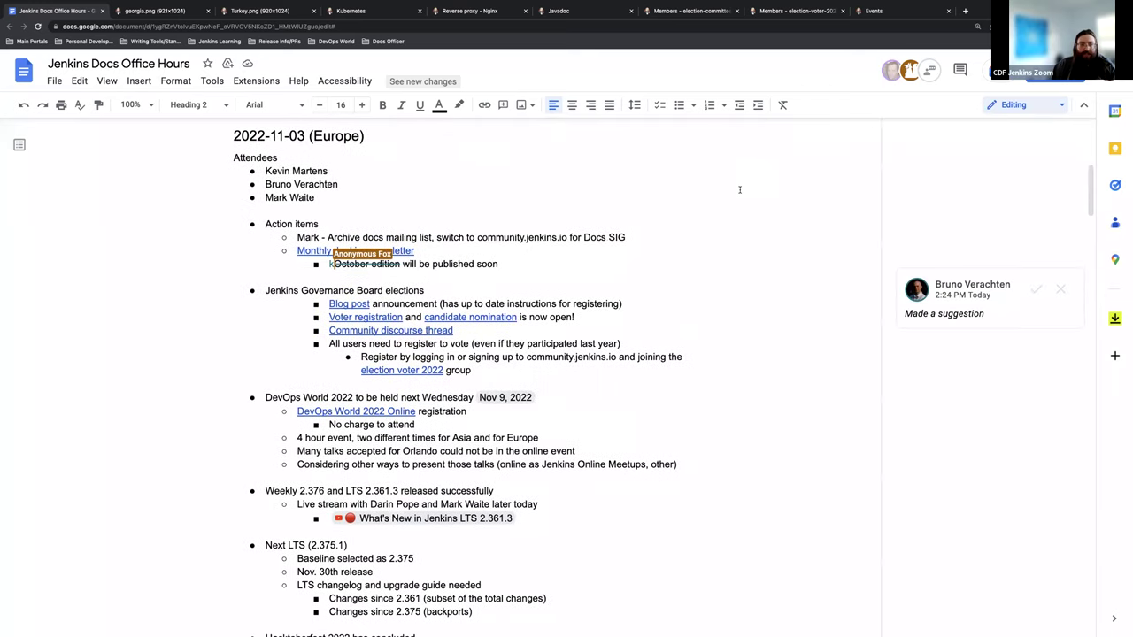